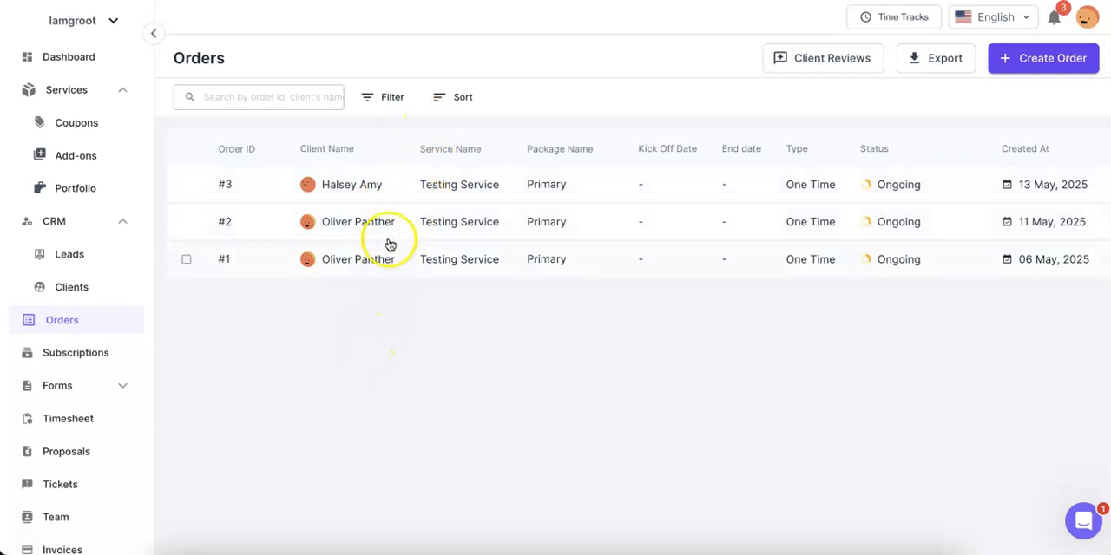
# Open My Task in order #3, start its time-tracking timer and close the task
pyautogui.click(352, 186)
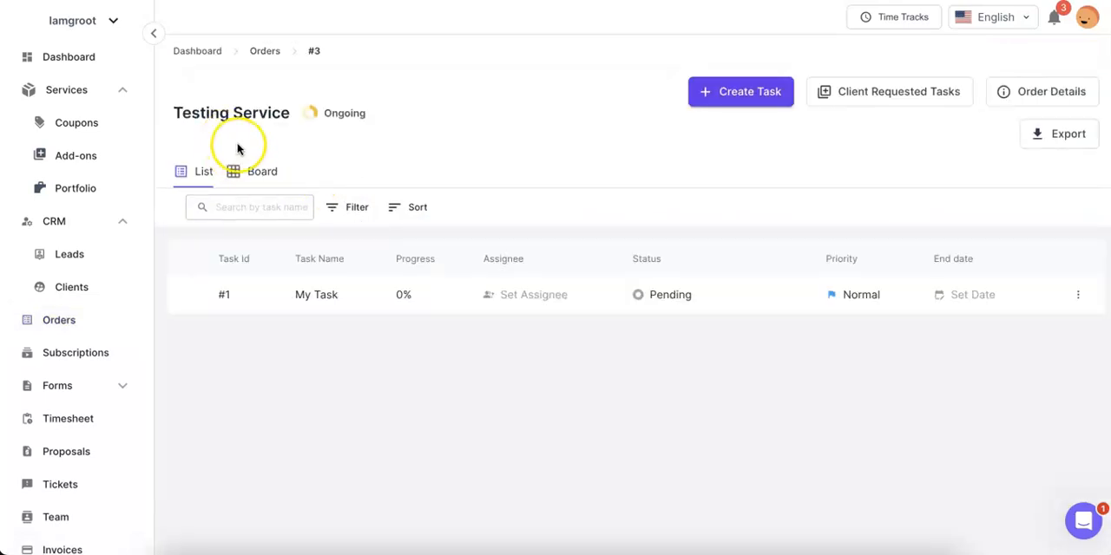
pyautogui.click(366, 304)
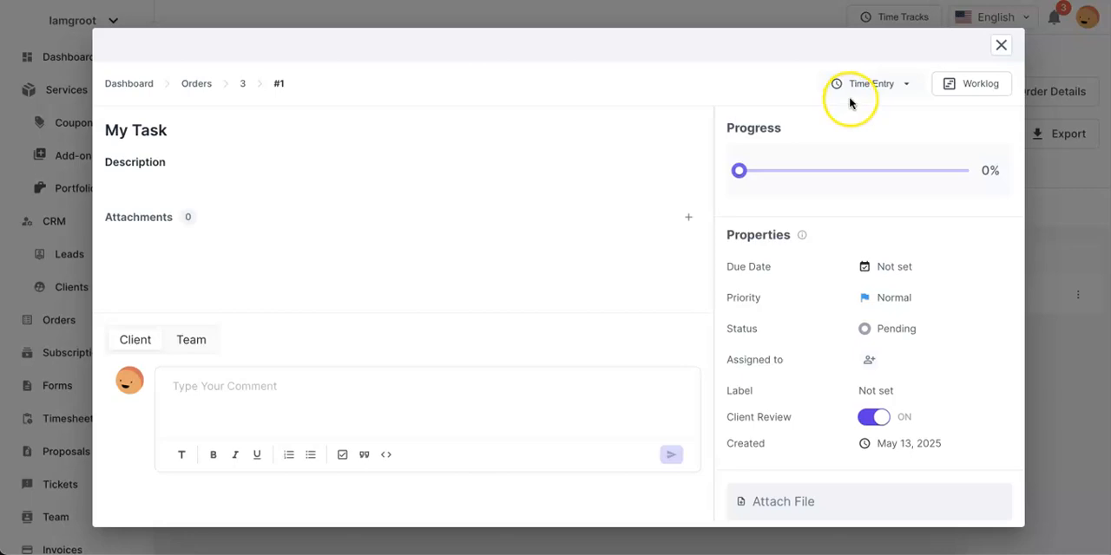
pyautogui.click(875, 87)
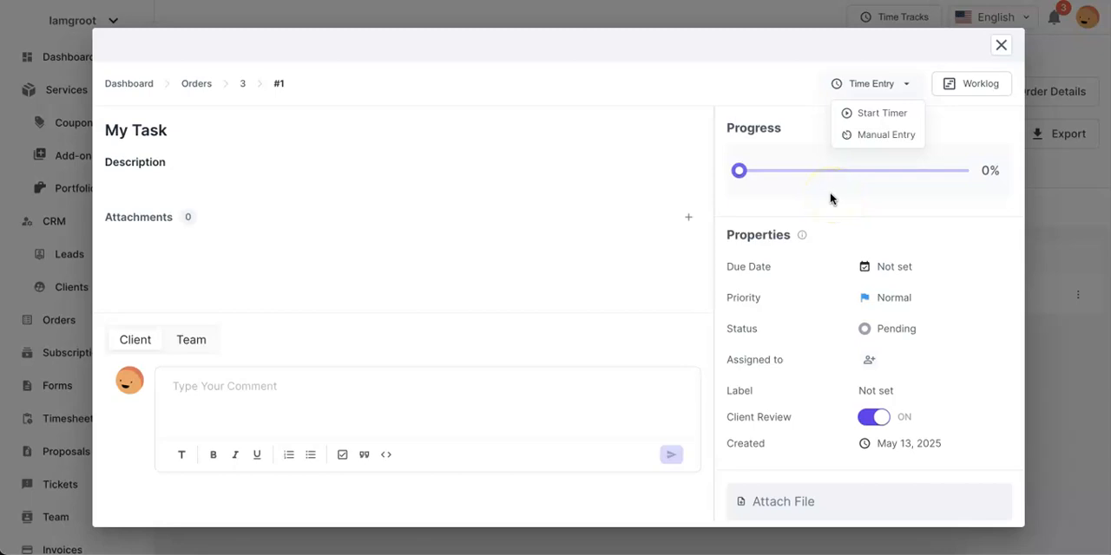
pyautogui.click(881, 115)
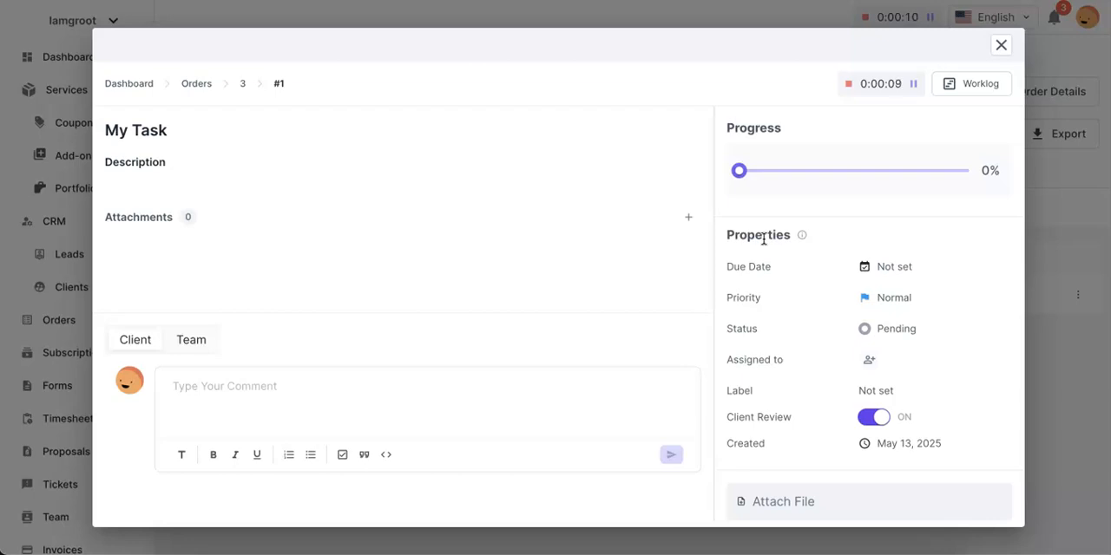
pyautogui.scroll(-1, 763, 240)
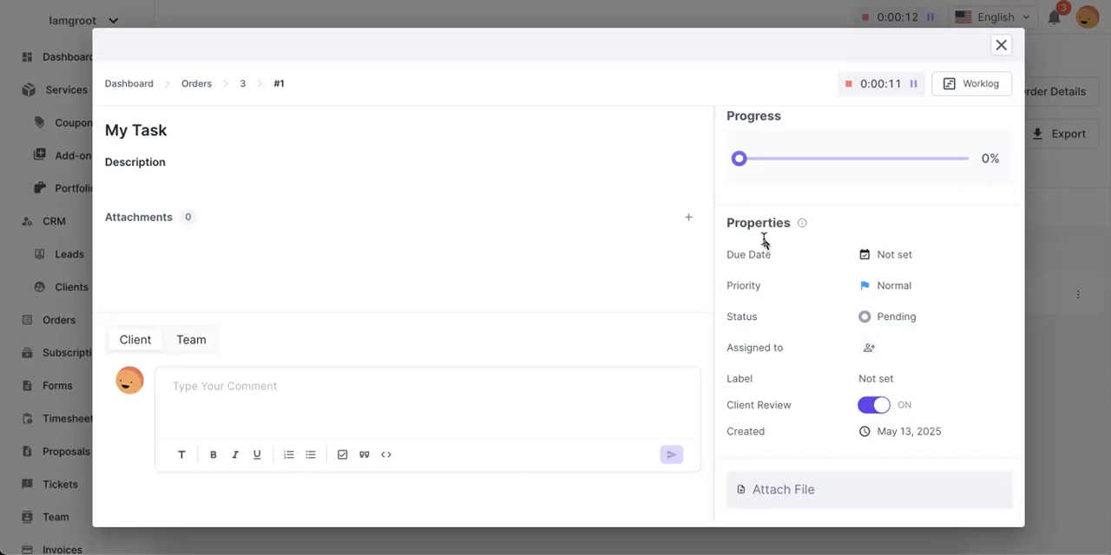
pyautogui.click(1052, 185)
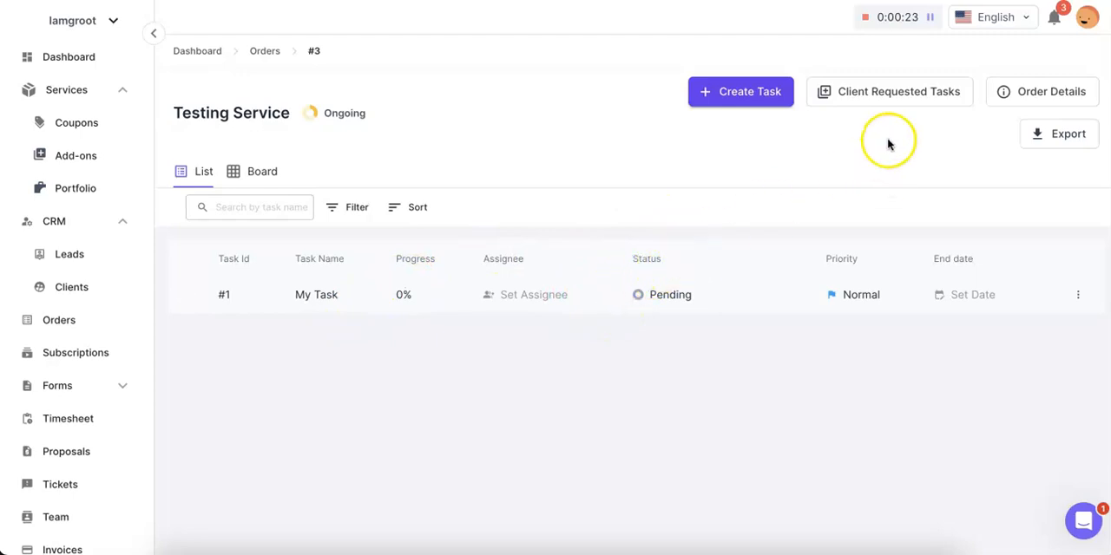
# Pause the running timer, then resume tracking My Task from the recent time tracks
pyautogui.click(930, 18)
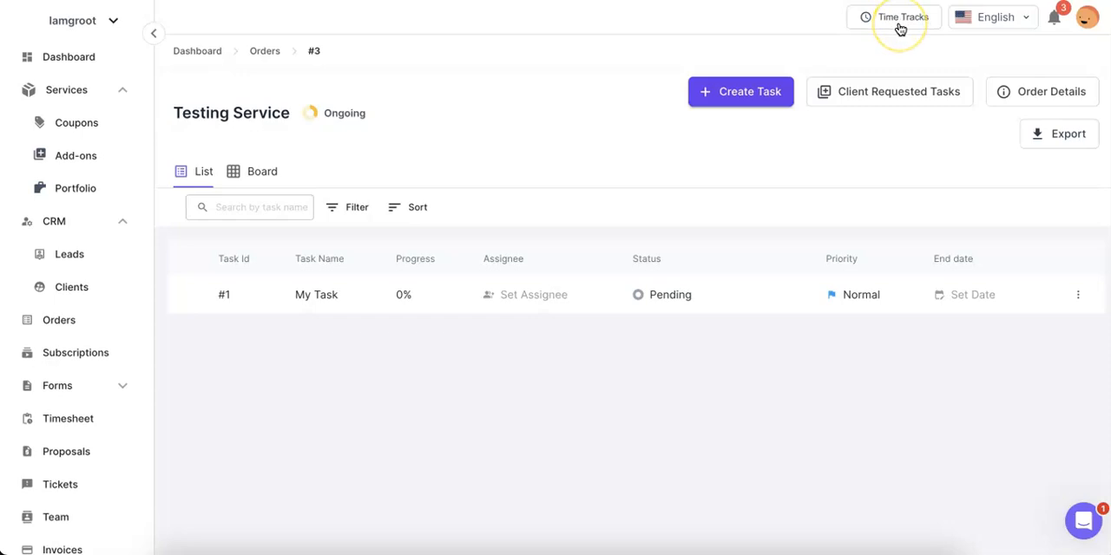
pyautogui.click(900, 28)
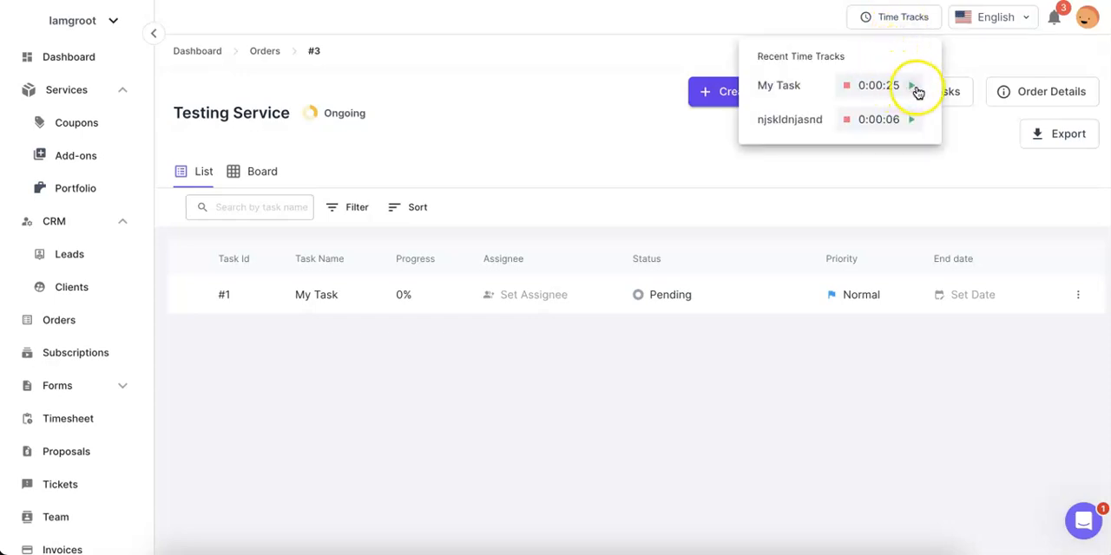
pyautogui.click(912, 86)
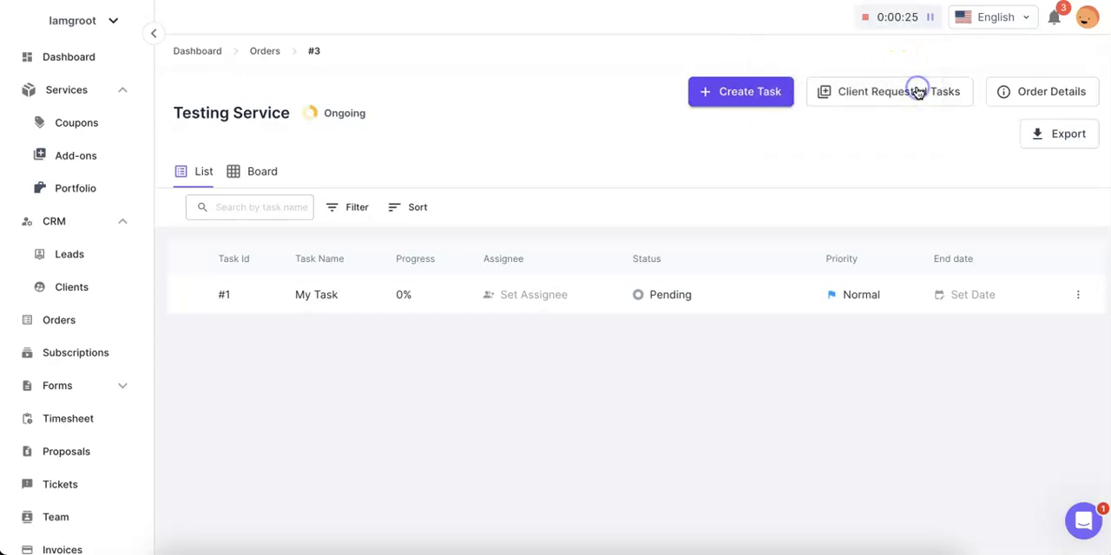
# Stop the My Task timer and submit the tracked time without a note
pyautogui.click(867, 21)
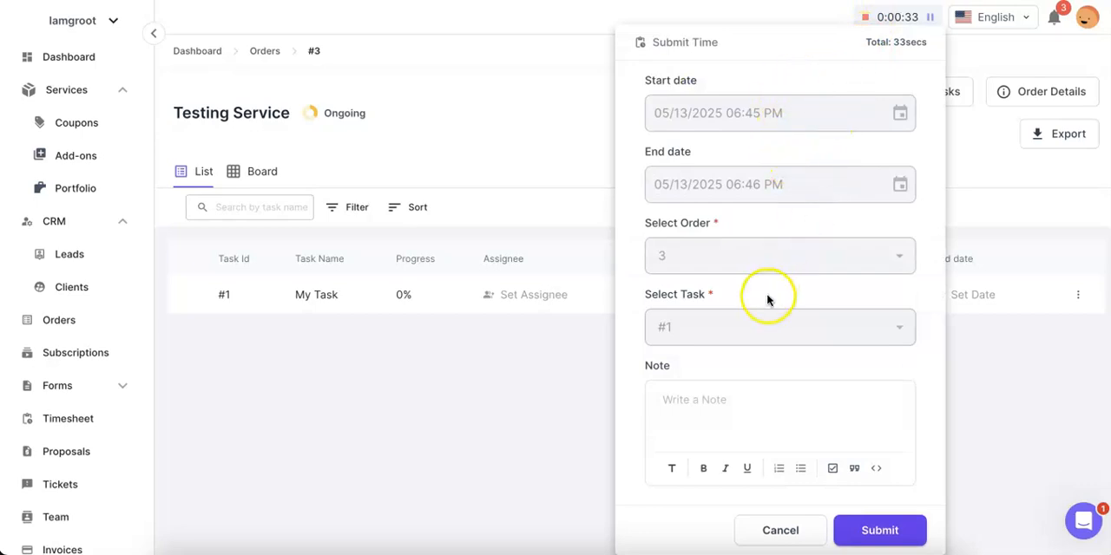
pyautogui.scroll(-1, 767, 296)
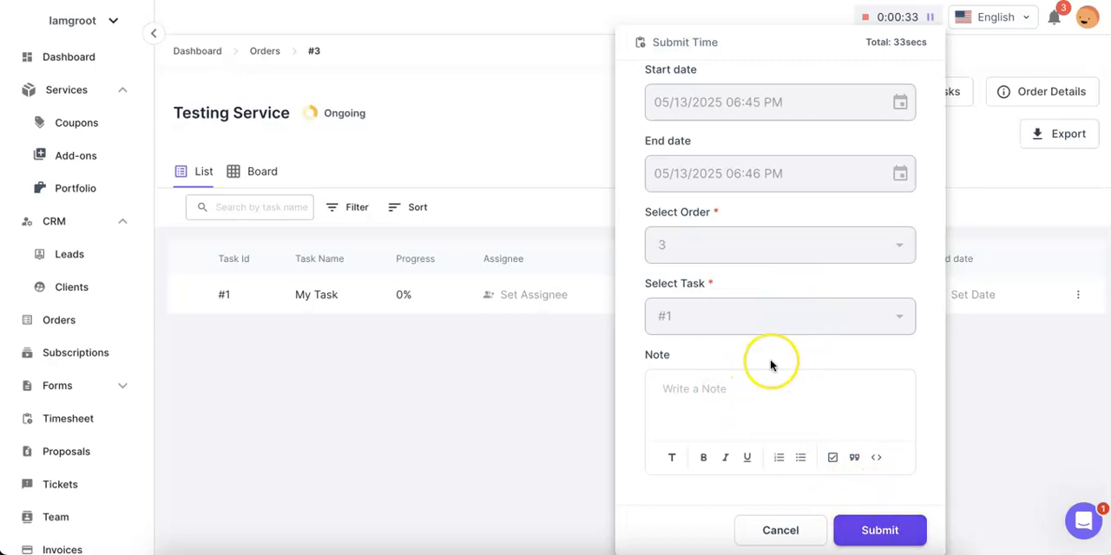
pyautogui.click(858, 528)
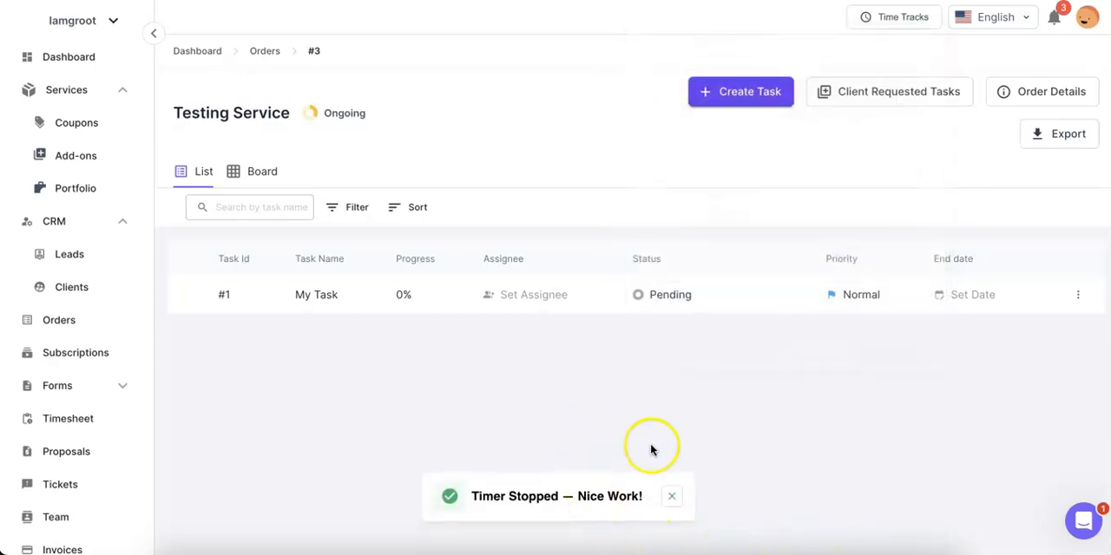
# Review the worklog of My Task and close the task
pyautogui.click(471, 294)
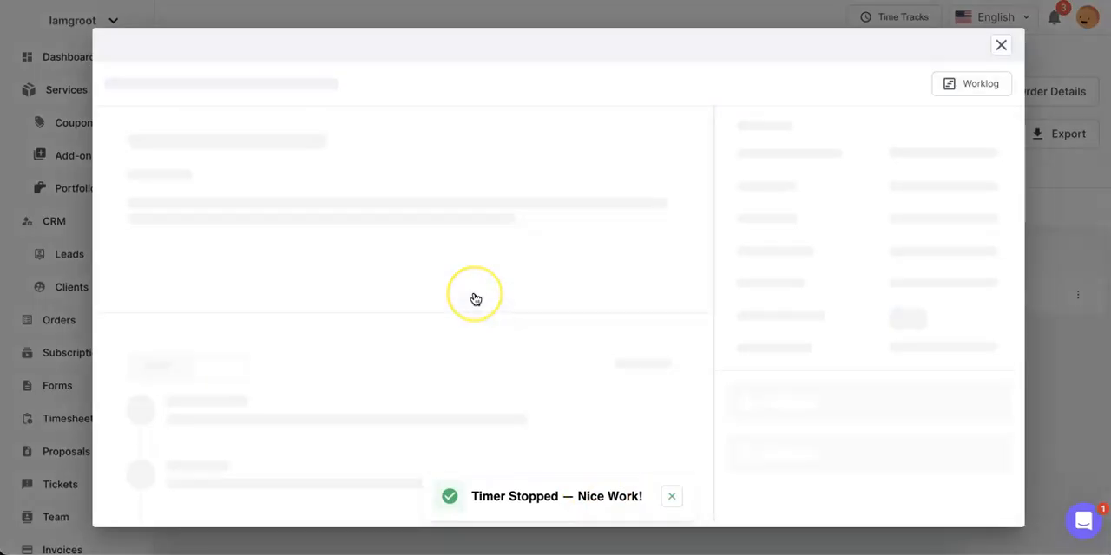
pyautogui.click(981, 93)
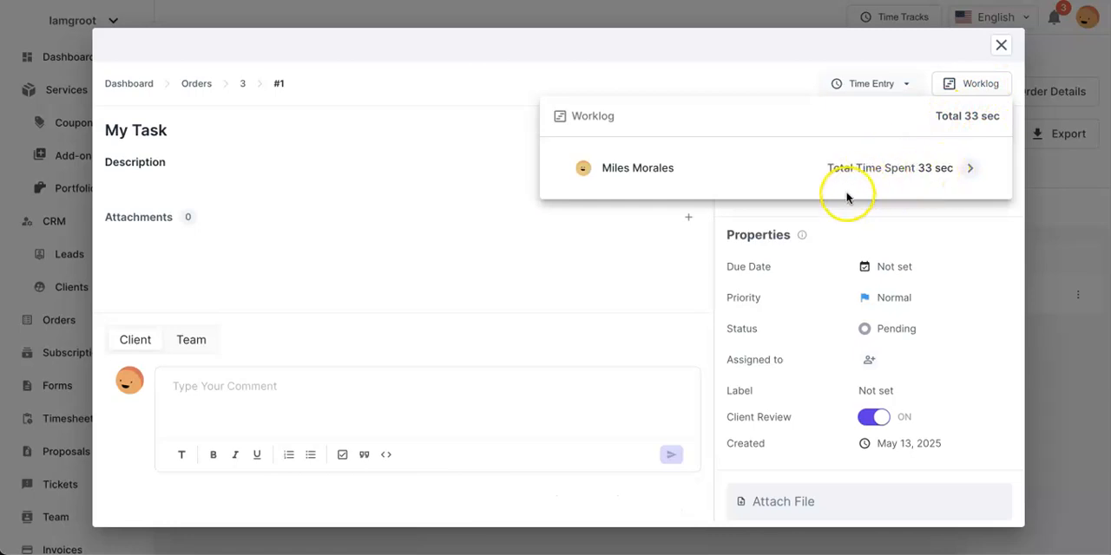
pyautogui.click(869, 283)
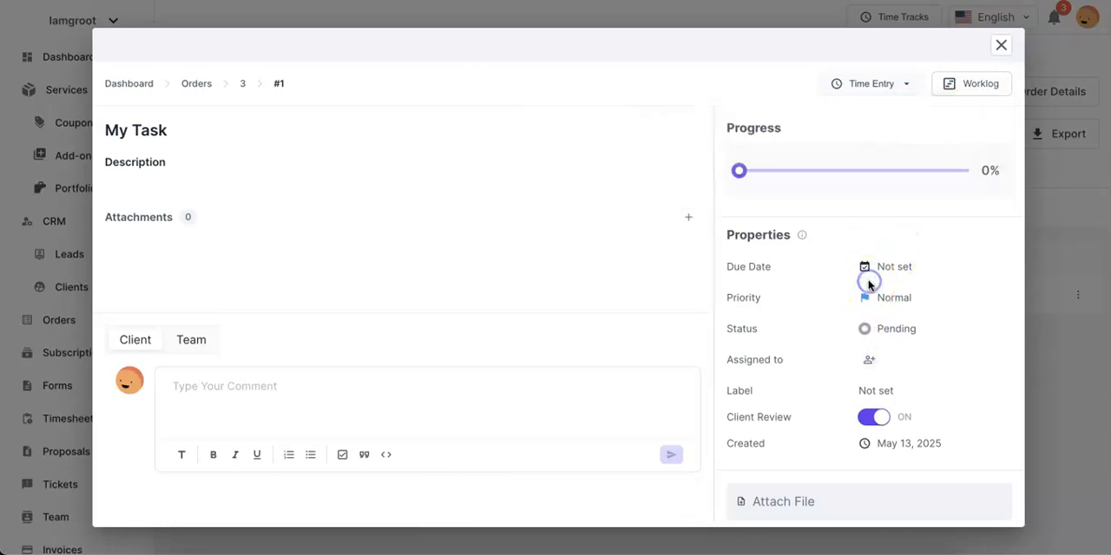
pyautogui.click(1002, 46)
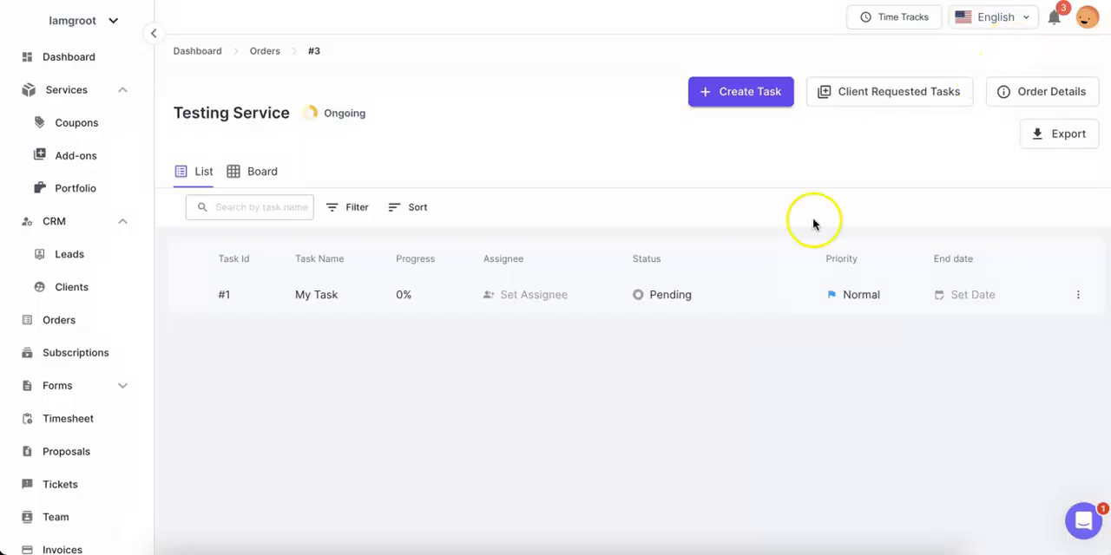
# Set My Task's status to Done and check the completed task's worklog
pyautogui.click(673, 301)
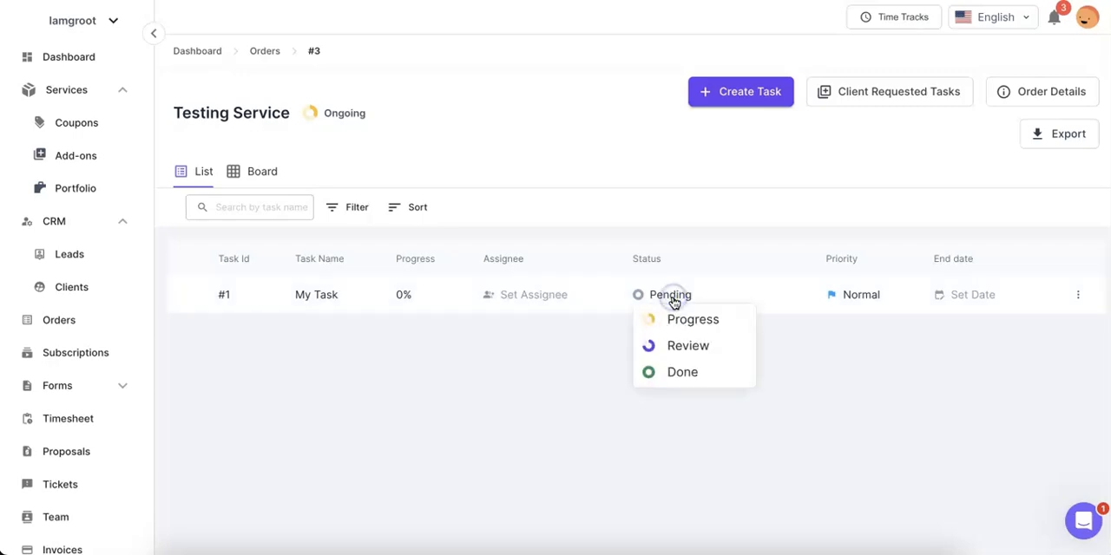
pyautogui.click(674, 373)
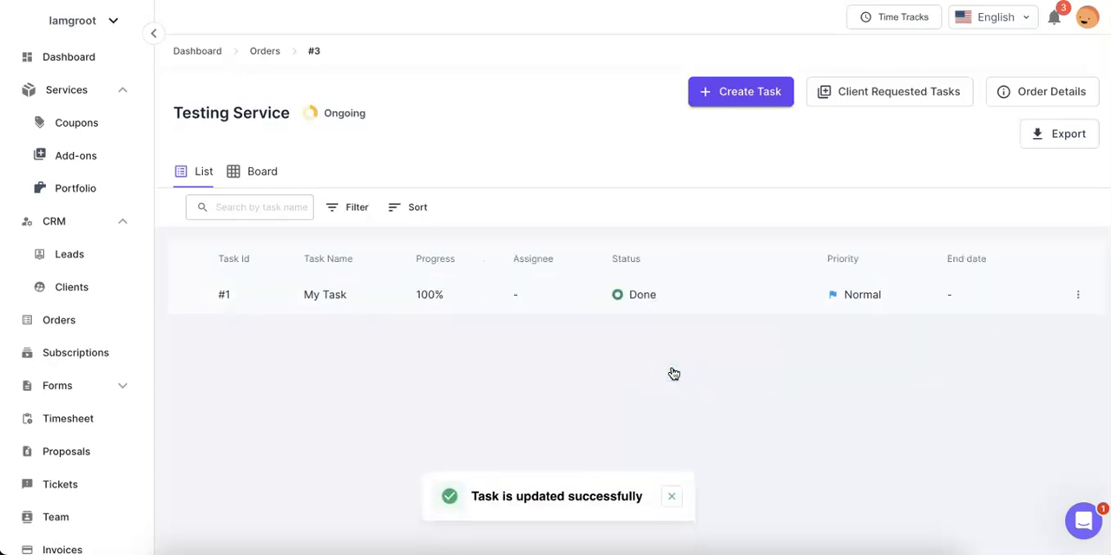
pyautogui.click(567, 308)
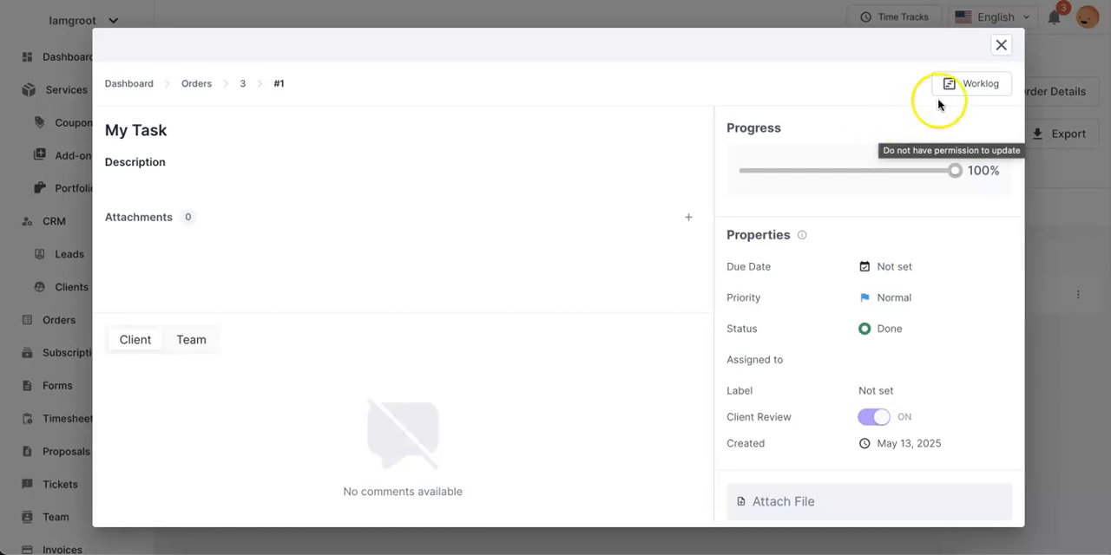
pyautogui.click(969, 87)
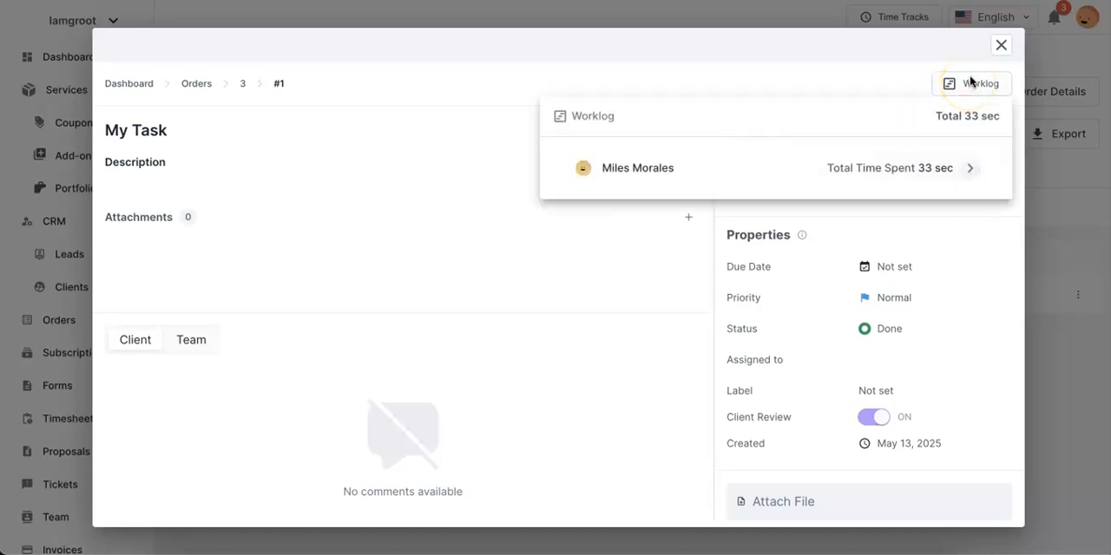
pyautogui.click(1000, 47)
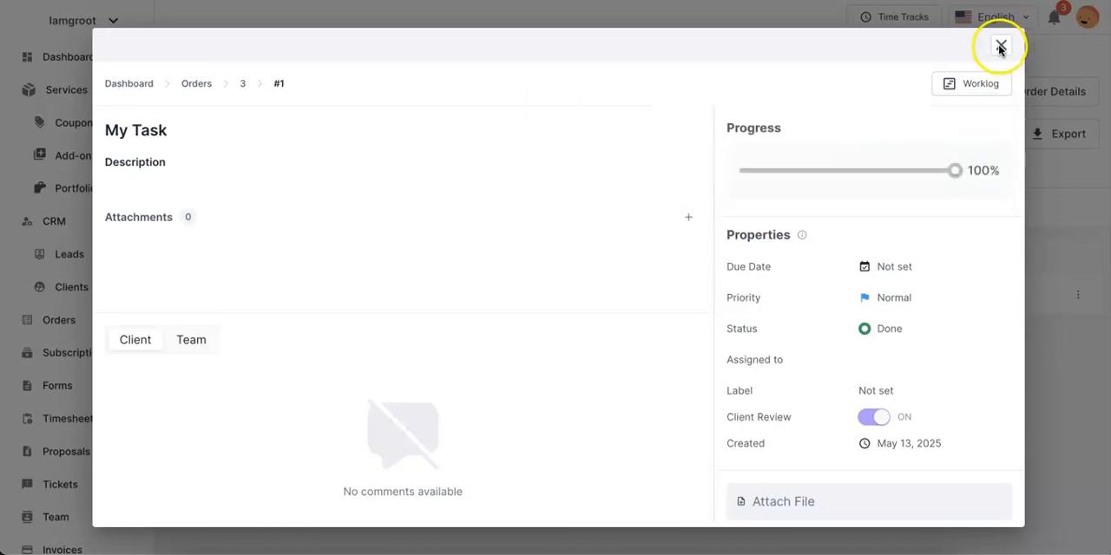
pyautogui.click(1000, 47)
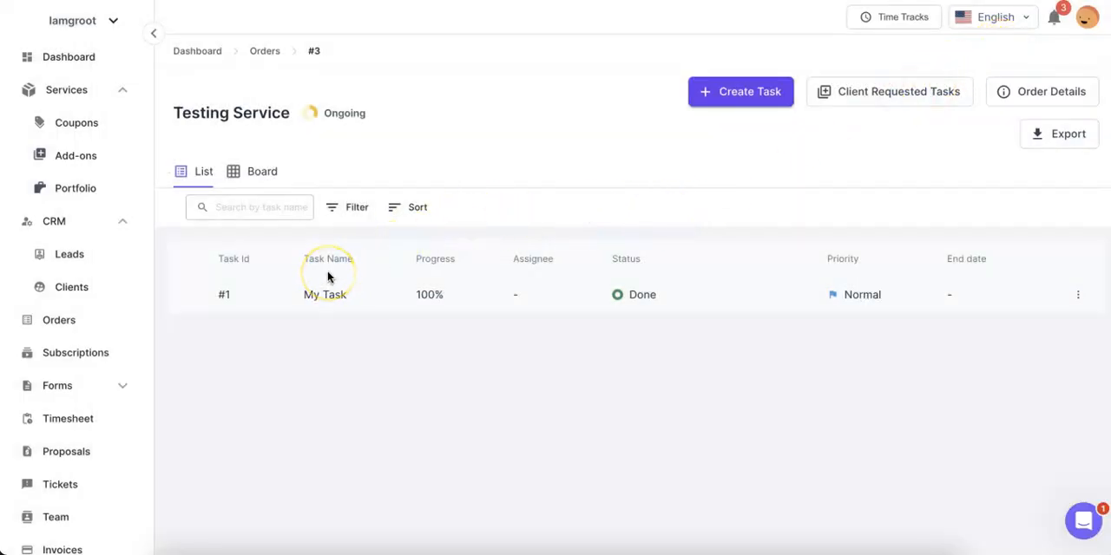
# Open the Timesheet and view its grouping options, keeping the entries grouped by team member
pyautogui.scroll(-1, 116, 350)
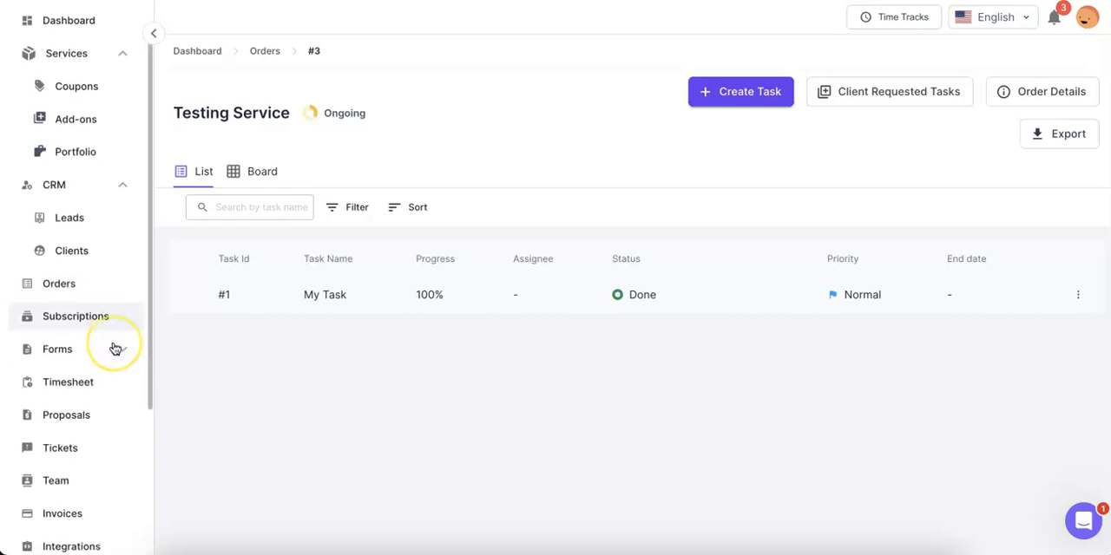
pyautogui.click(109, 364)
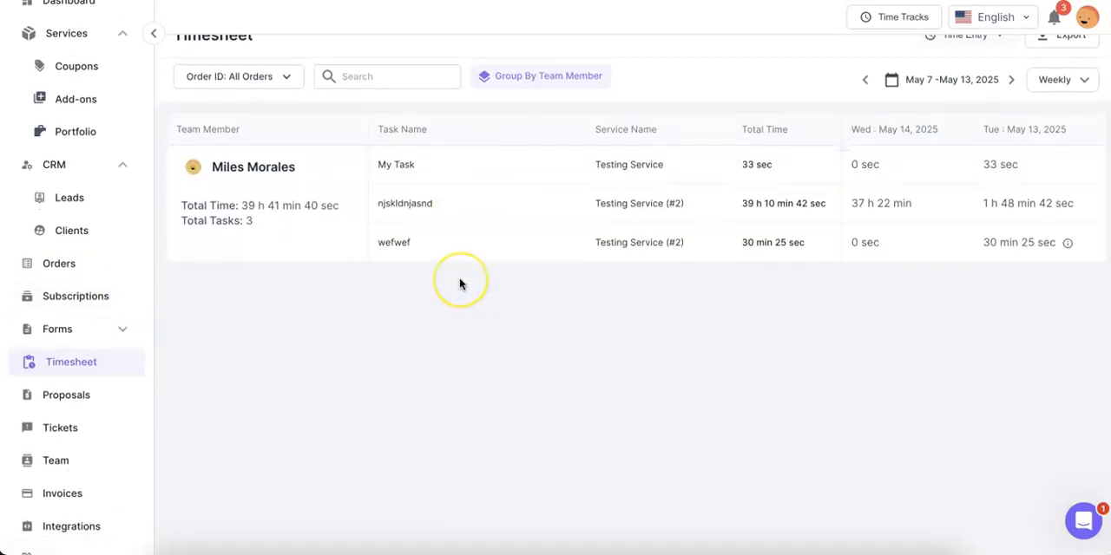
pyautogui.click(527, 101)
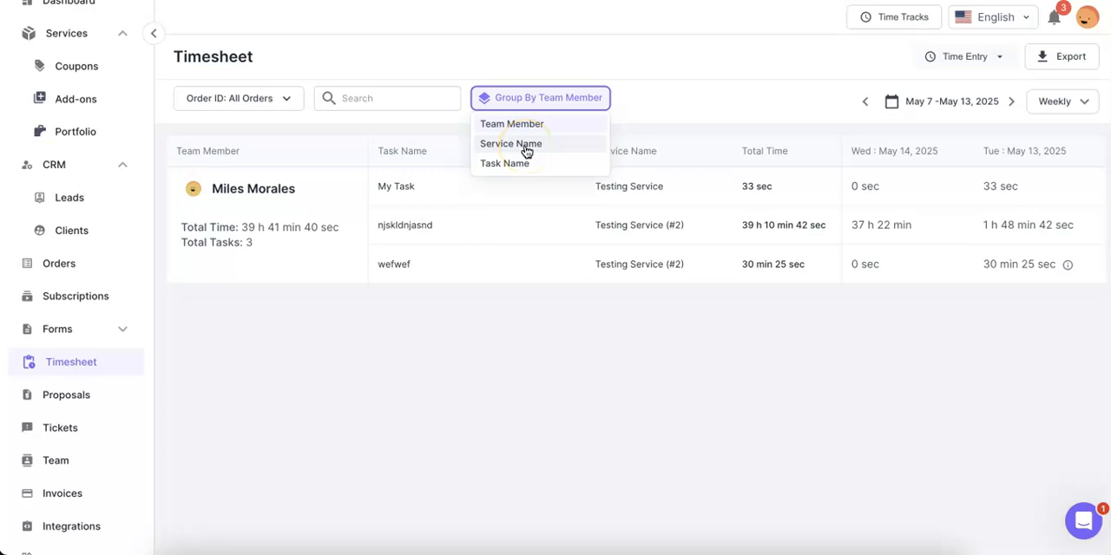
pyautogui.click(509, 278)
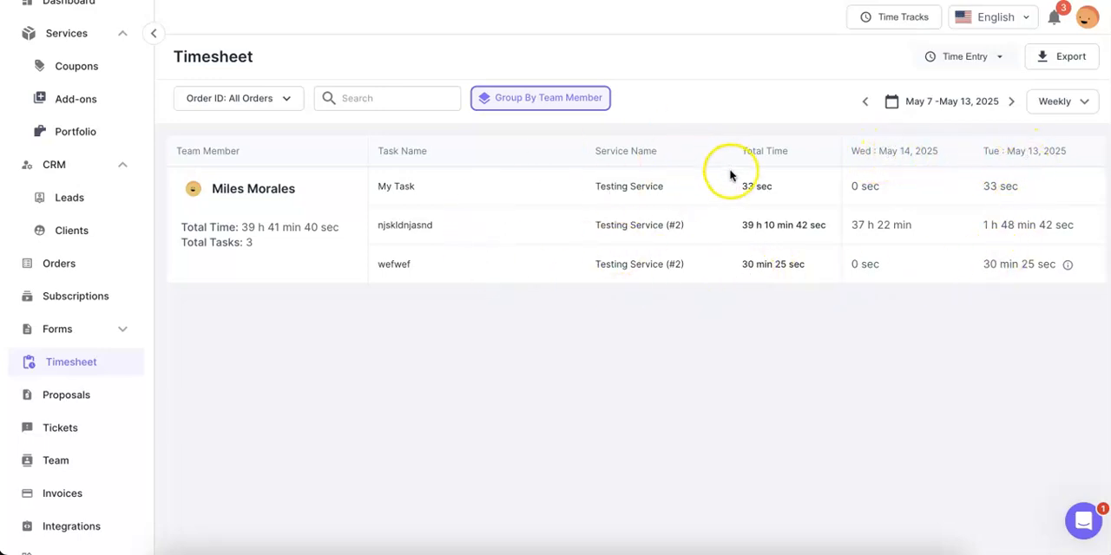
# Begin a manual time entry in the Timesheet
pyautogui.click(965, 58)
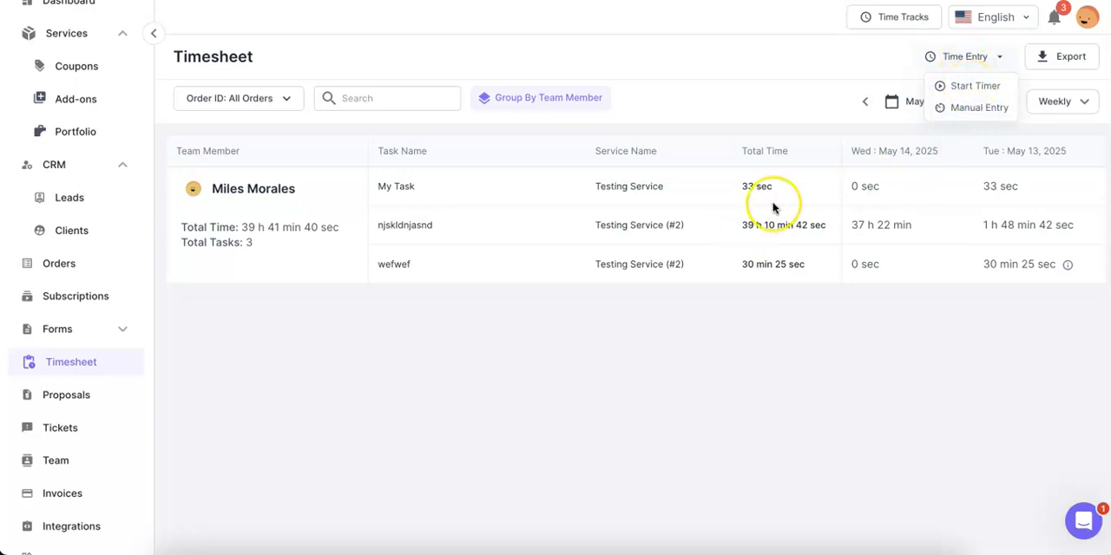
pyautogui.click(970, 109)
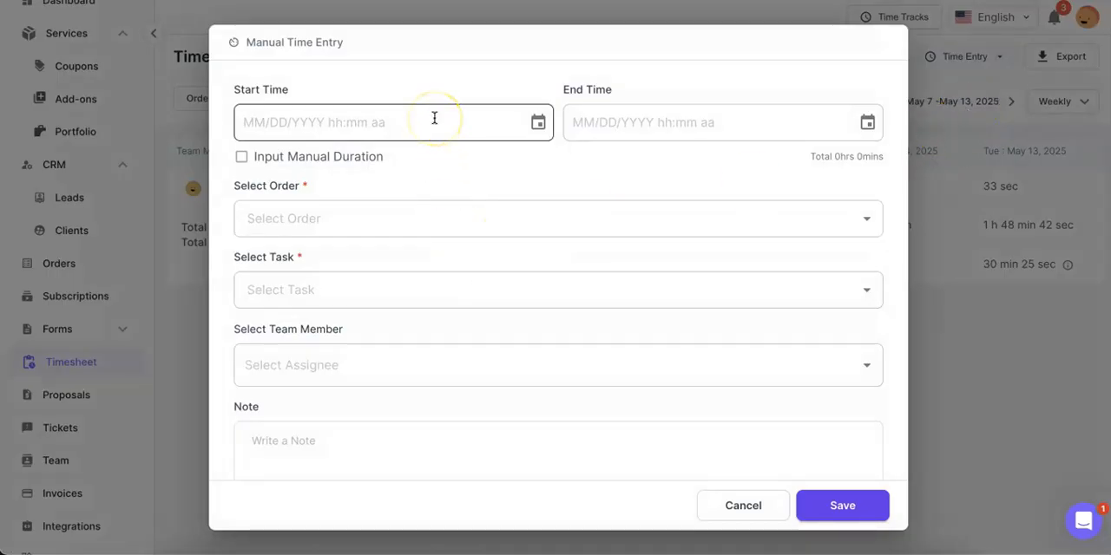
# Set the manual entry's start time to 05/14/2025 12:00 AM and its end time to 05/15/2025 04:00 PM
pyautogui.click(407, 132)
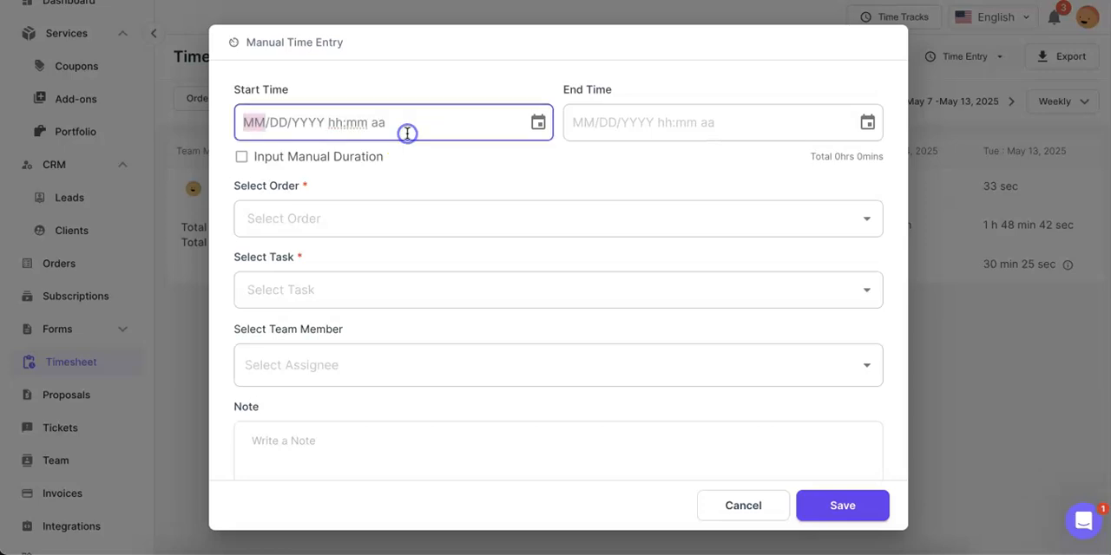
pyautogui.click(538, 122)
pyautogui.click(356, 290)
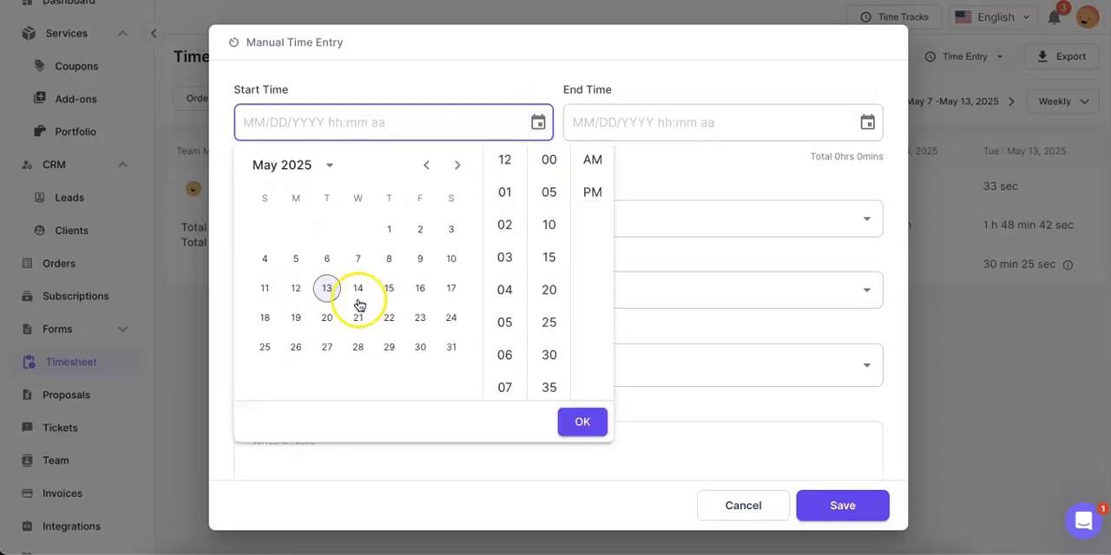
pyautogui.click(580, 423)
pyautogui.click(868, 123)
pyautogui.click(719, 288)
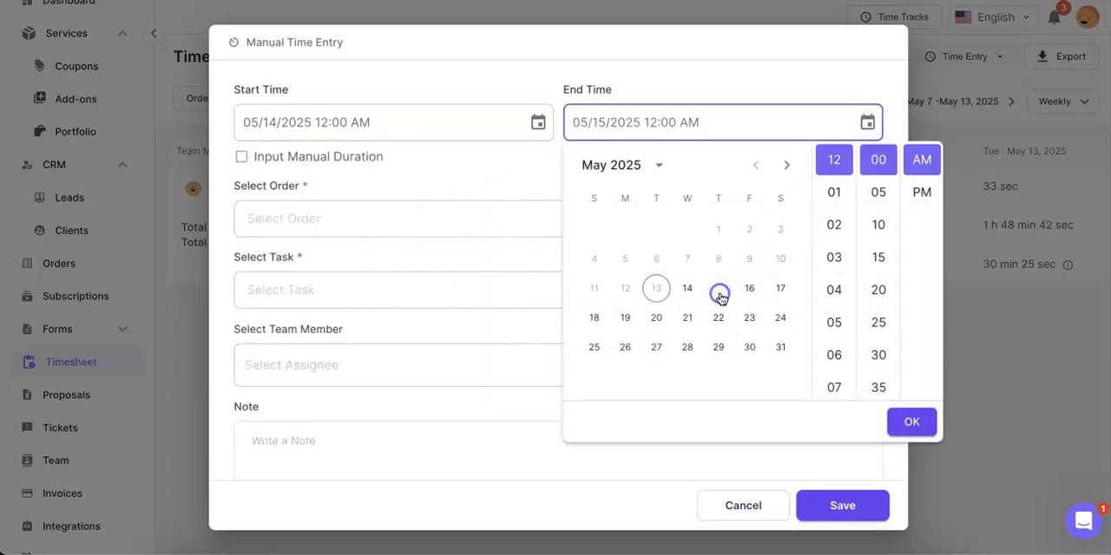
pyautogui.click(835, 290)
pyautogui.click(920, 199)
pyautogui.click(911, 421)
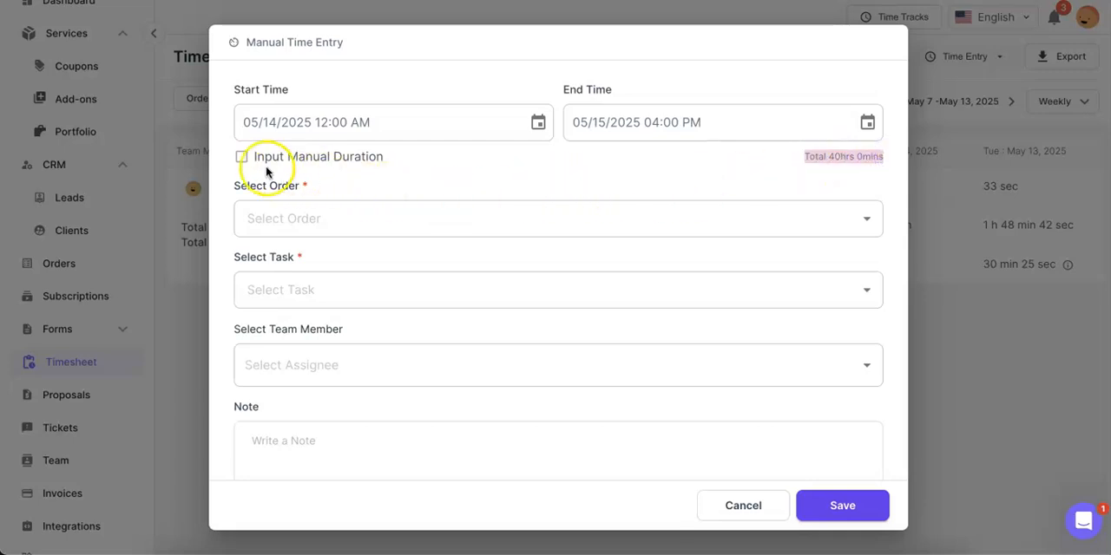
# Switch the time entry to manual duration and set it to 30 hours 22 minutes
pyautogui.click(242, 156)
pyautogui.click(378, 128)
pyautogui.click(377, 128)
pyautogui.click(591, 120)
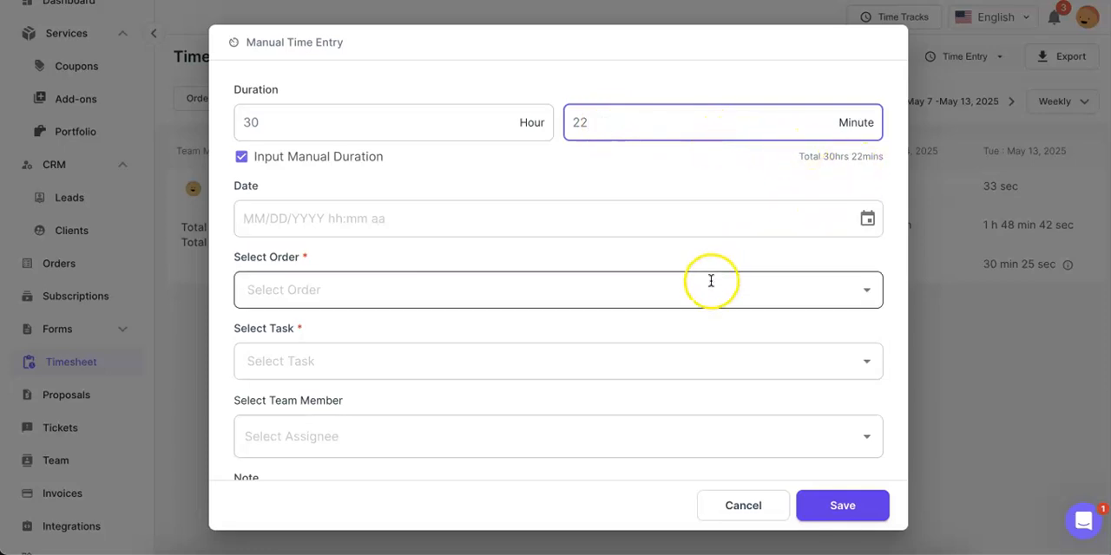
pyautogui.scroll(-2, 711, 281)
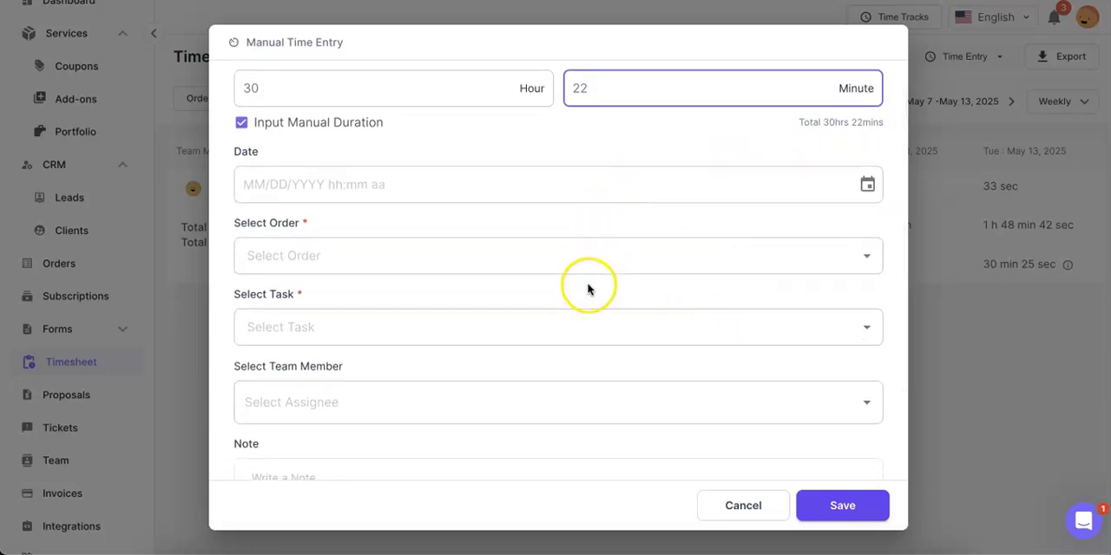
pyautogui.scroll(-1, 578, 269)
pyautogui.scroll(-1, 578, 270)
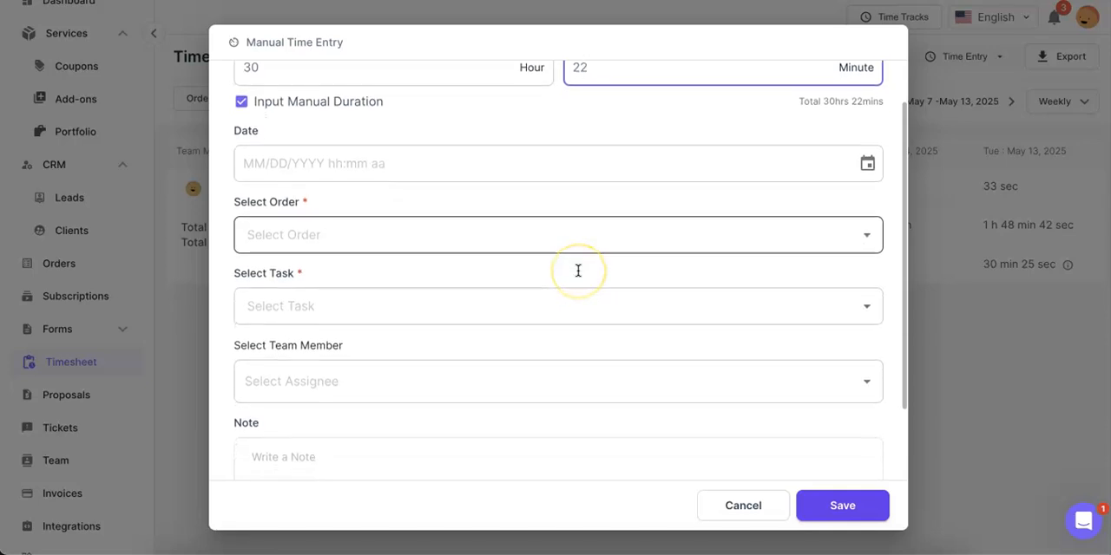
# Choose the team member for the manual time entry
pyautogui.scroll(-3, 578, 272)
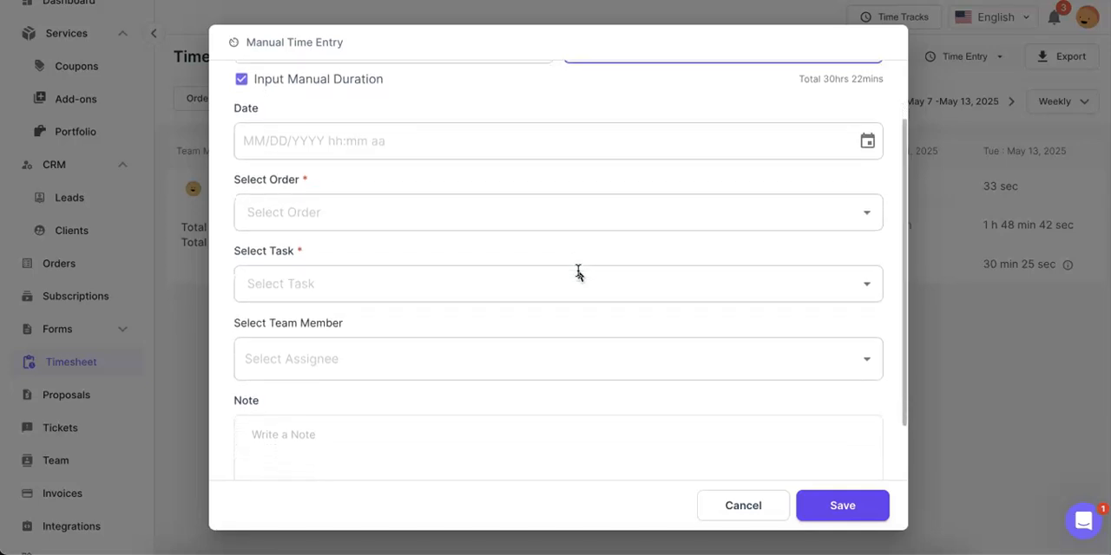
pyautogui.click(502, 242)
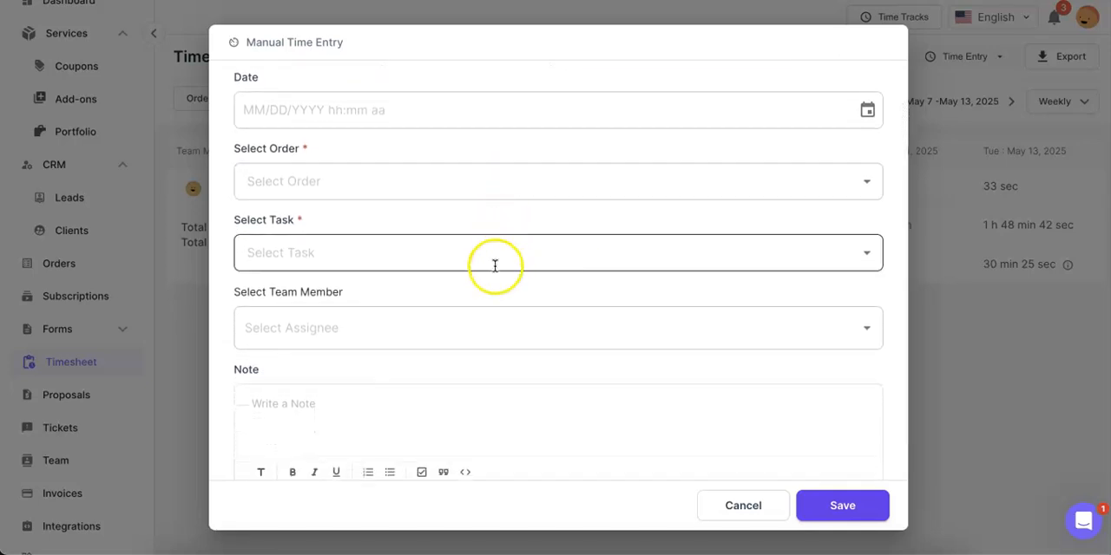
pyautogui.click(477, 323)
pyautogui.click(452, 272)
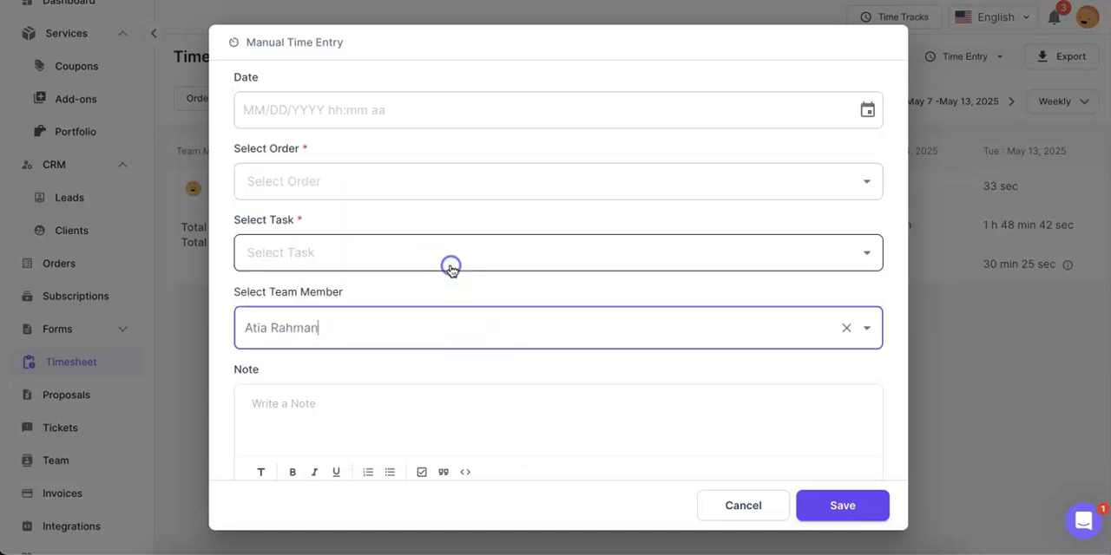
# Try to save the manual entry with the newest order selected and "reels" entered as the task
pyautogui.click(446, 245)
pyautogui.click(364, 183)
pyautogui.click(356, 230)
pyautogui.click(347, 252)
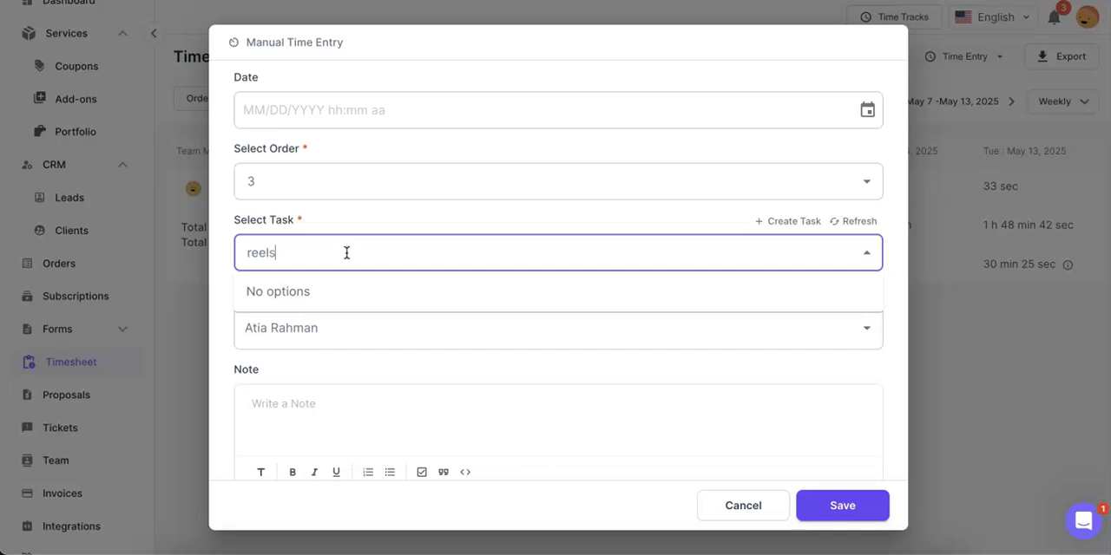
pyautogui.scroll(-1, 365, 260)
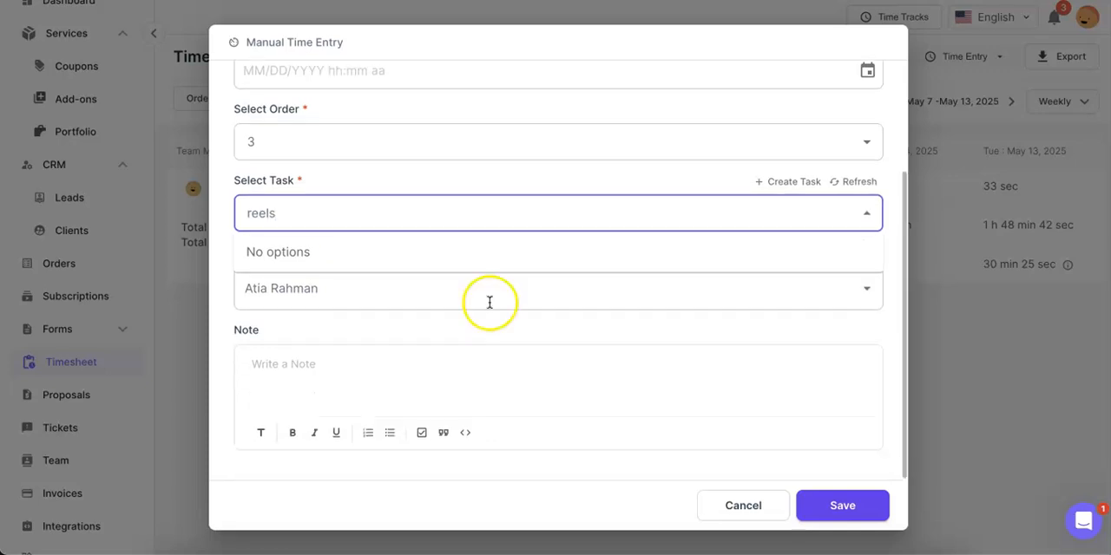
pyautogui.click(828, 504)
# Set the manual duration entry's date to 05/14/2025 12:00 AM
pyautogui.scroll(4, 620, 280)
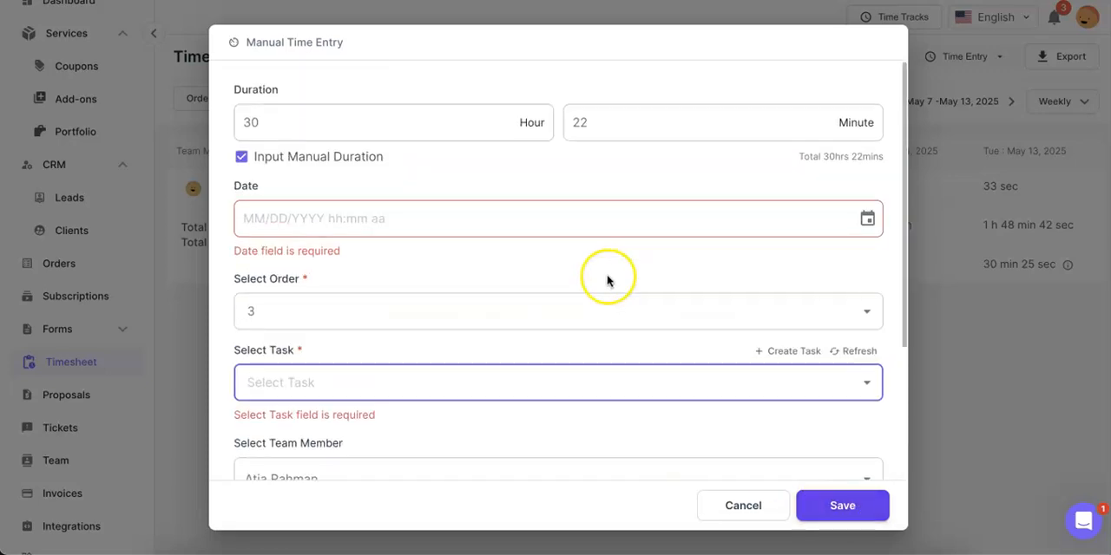
pyautogui.click(865, 221)
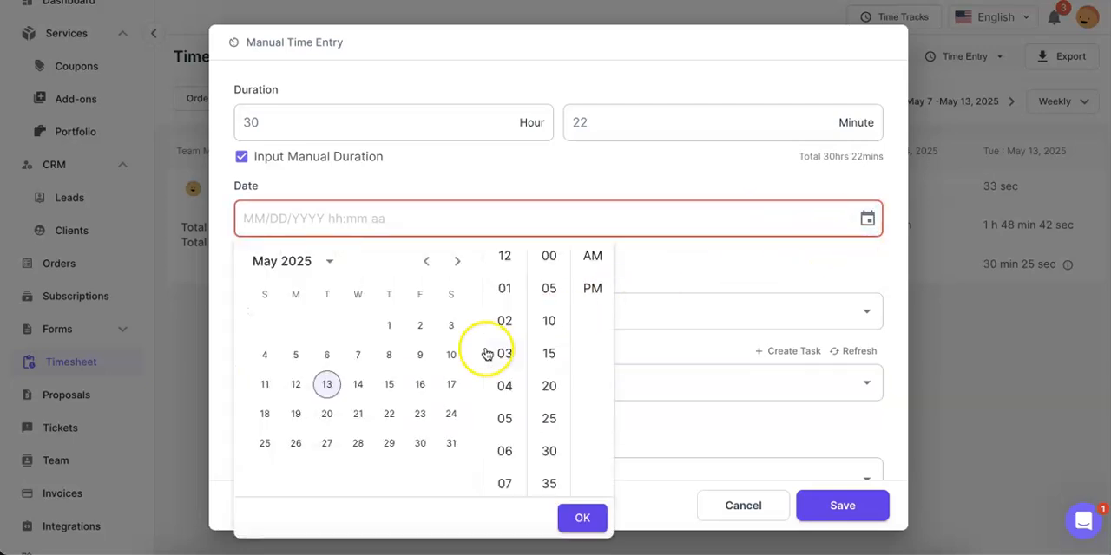
pyautogui.click(357, 384)
pyautogui.click(582, 515)
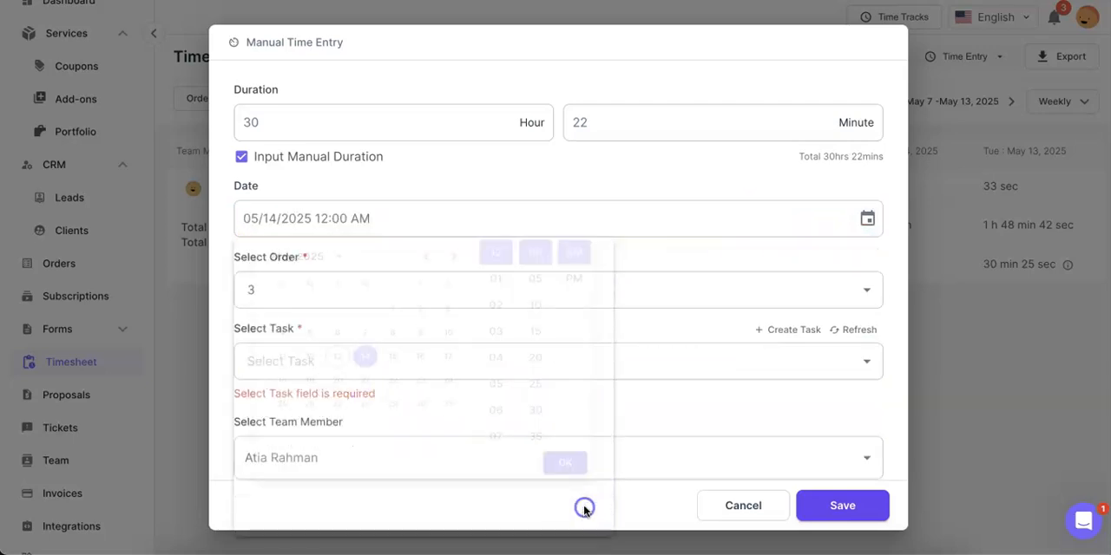
# Switch the entry to the order containing the task njskldnjasnd, select that task, and save the entry
pyautogui.scroll(-1, 622, 359)
pyautogui.click(570, 289)
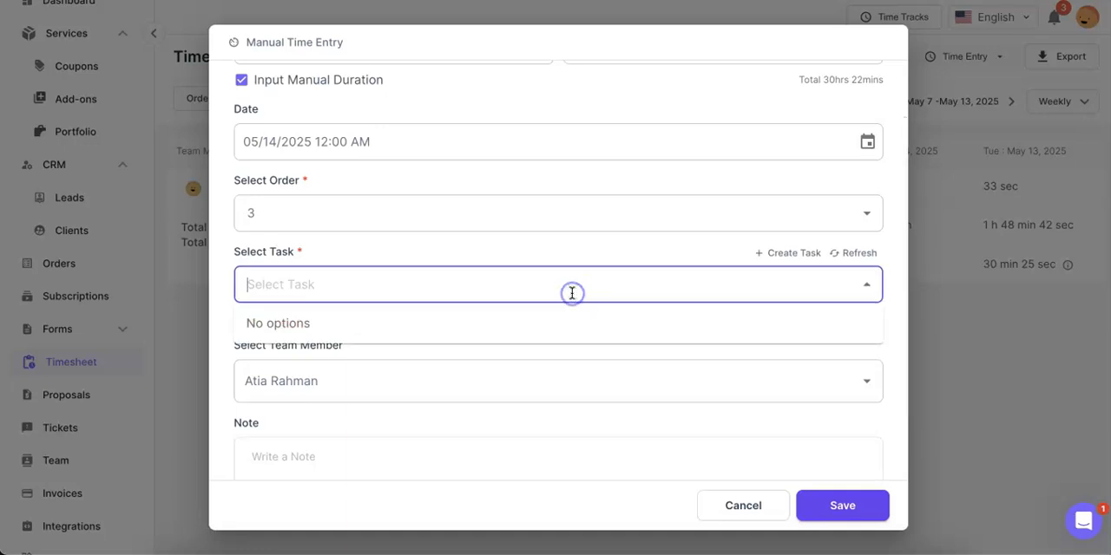
pyautogui.click(561, 285)
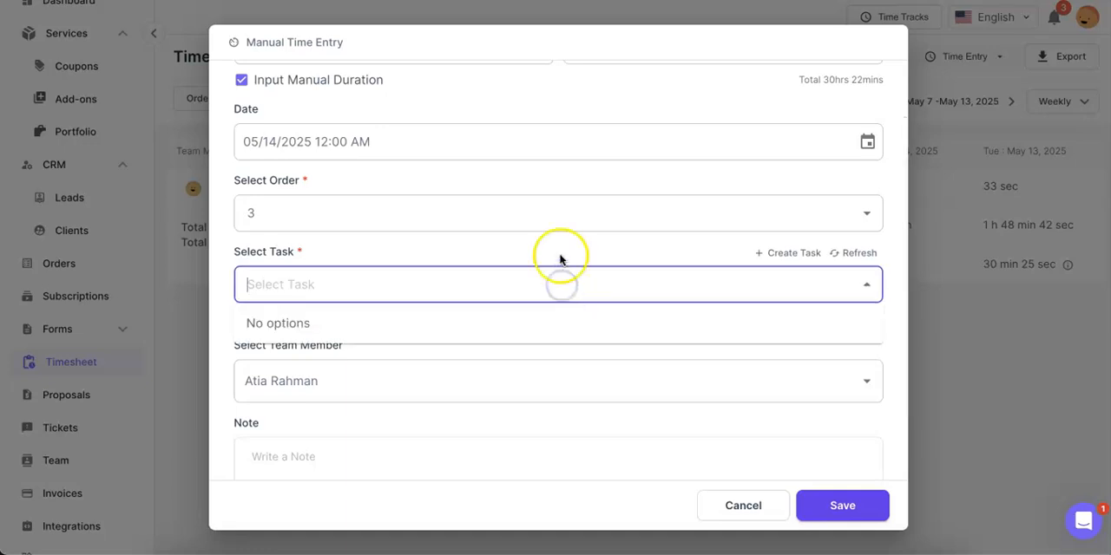
pyautogui.click(542, 217)
pyautogui.click(522, 273)
pyautogui.click(516, 288)
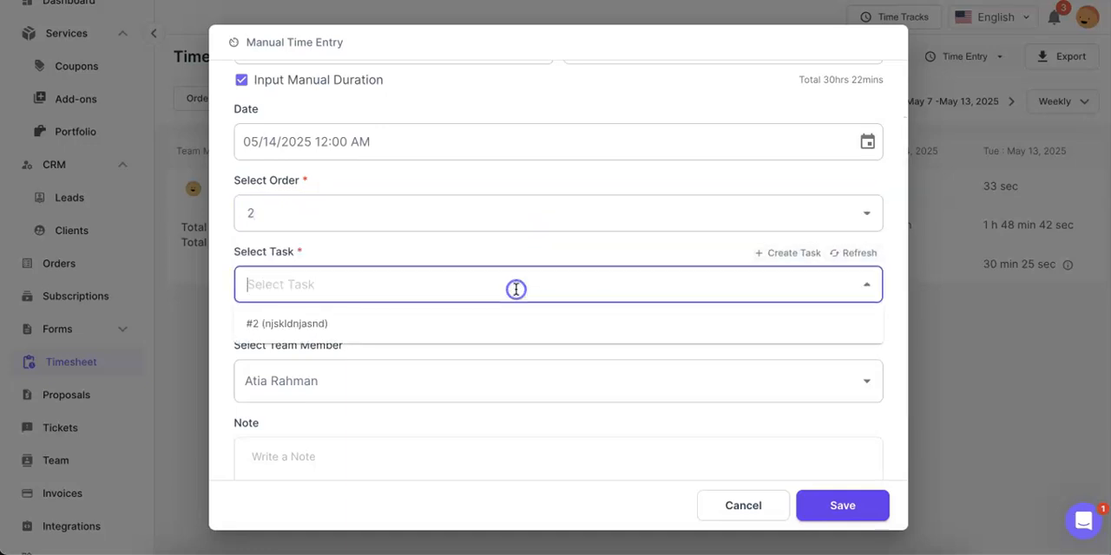
pyautogui.click(501, 328)
pyautogui.click(844, 508)
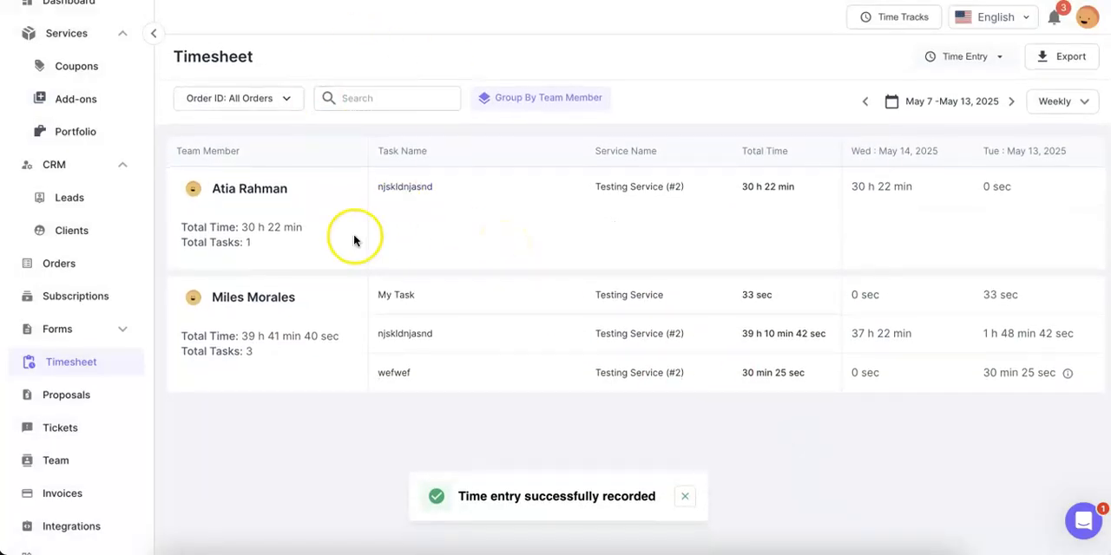
# Open the Testing Service order created on 13 May, 2025 and view the details of its My Task
pyautogui.click(95, 262)
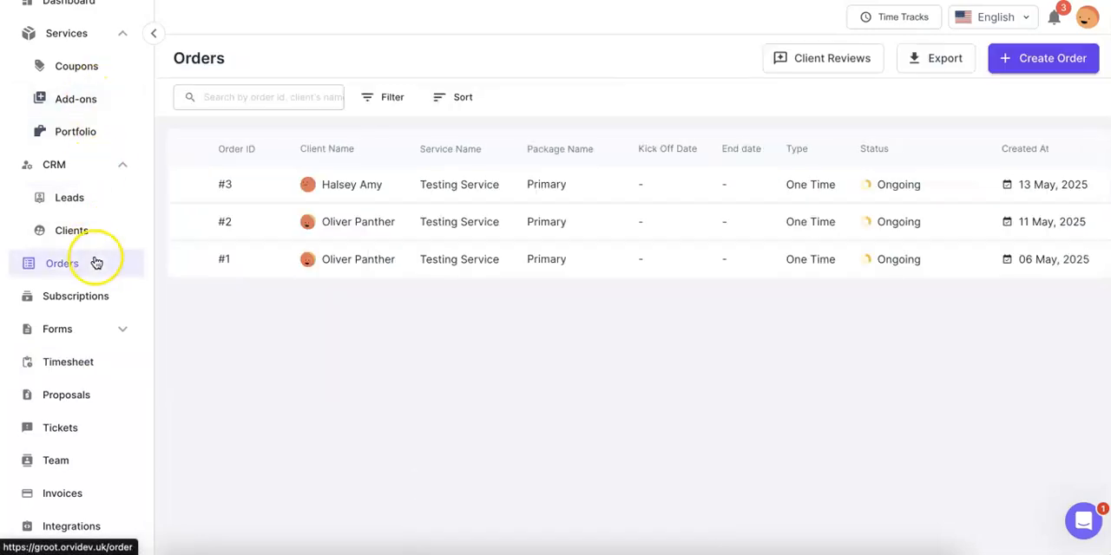
pyautogui.click(377, 183)
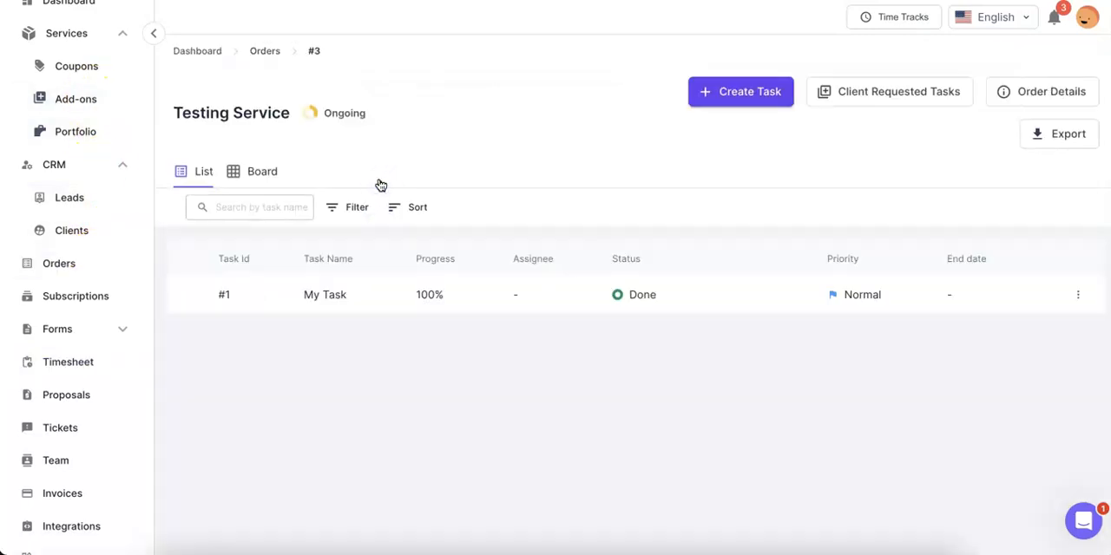
pyautogui.click(362, 301)
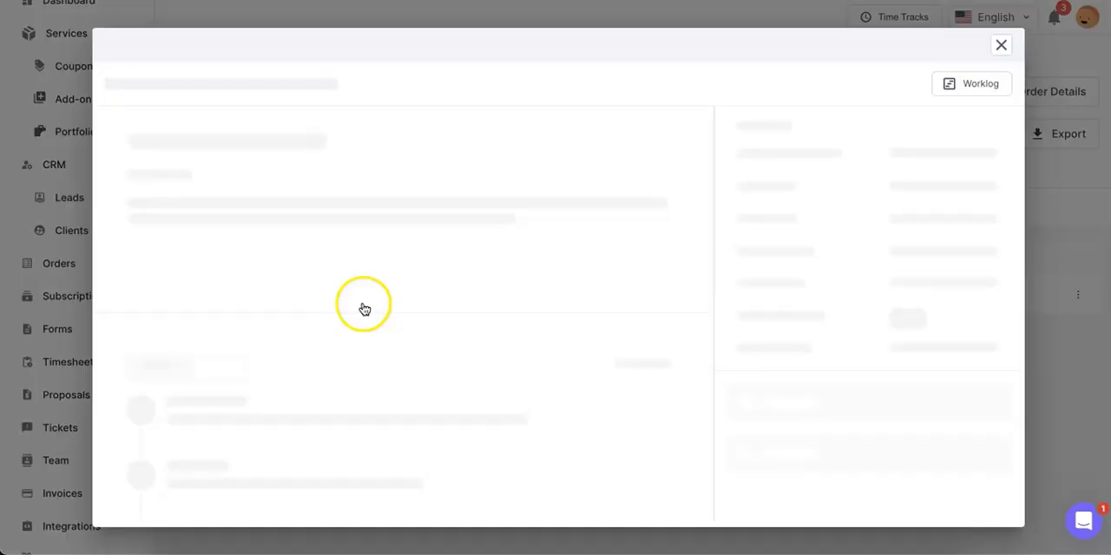
pyautogui.click(1002, 47)
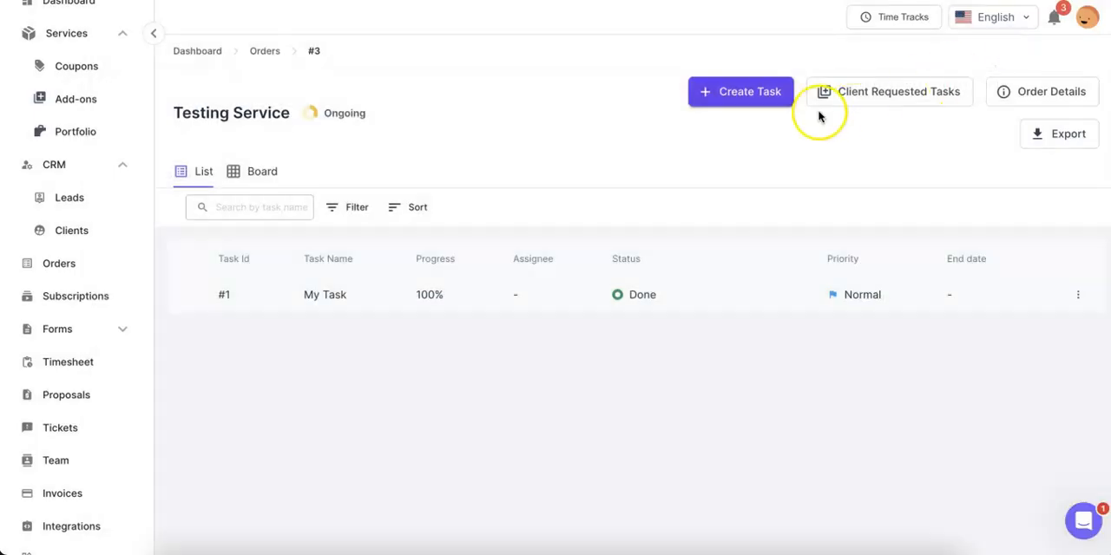
# Create a task named Social Media in the Testing Service order
pyautogui.click(746, 92)
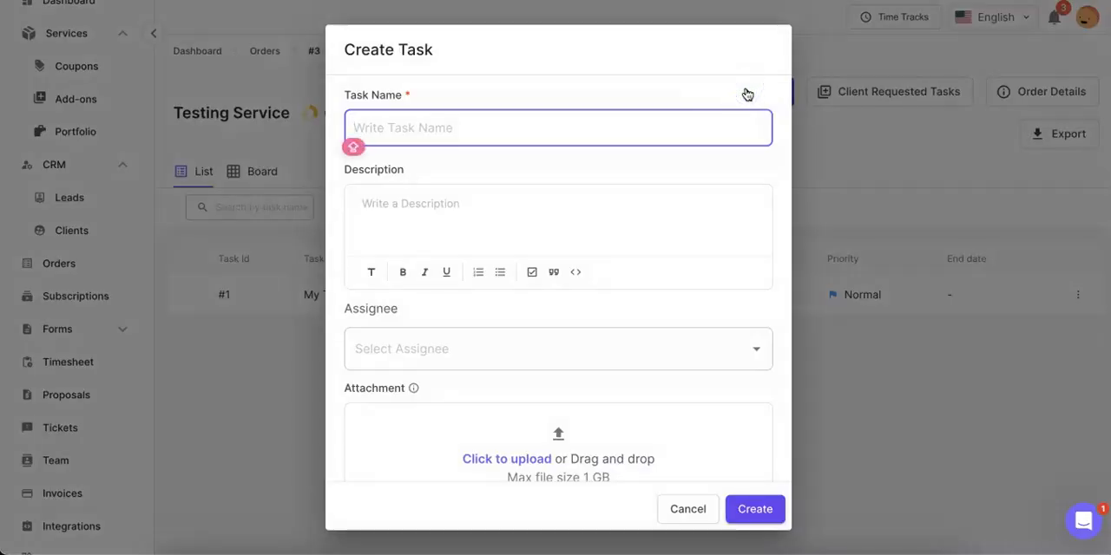
pyautogui.write('Social Media')
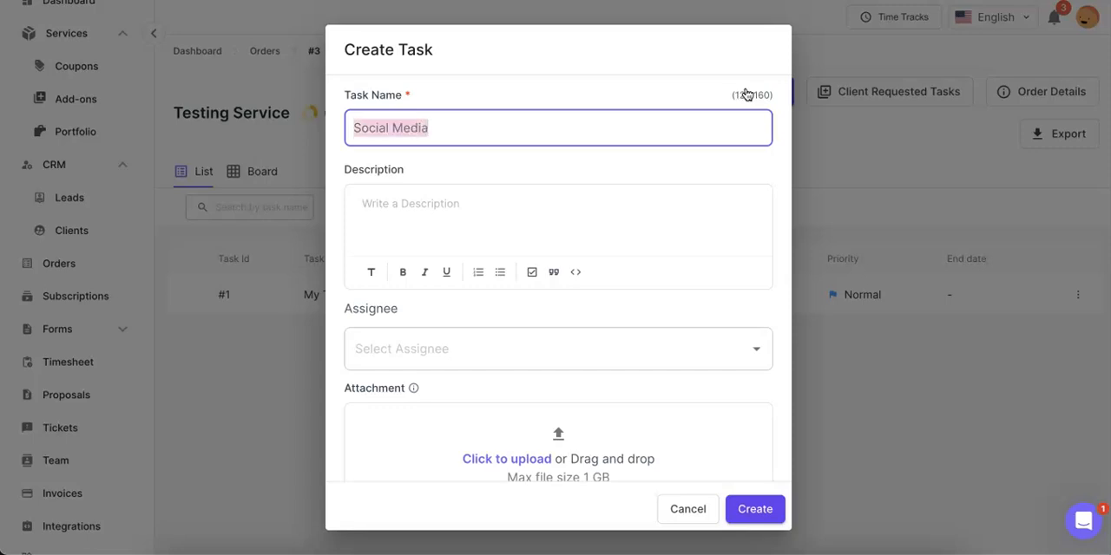
pyautogui.click(752, 512)
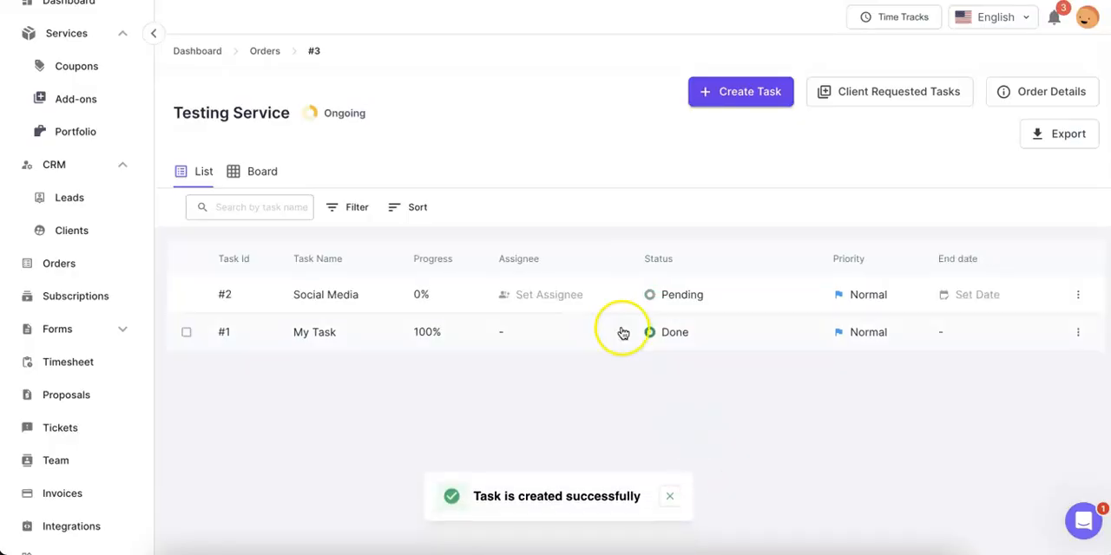
# Open the Social Media task and begin a manual time entry for it
pyautogui.click(372, 299)
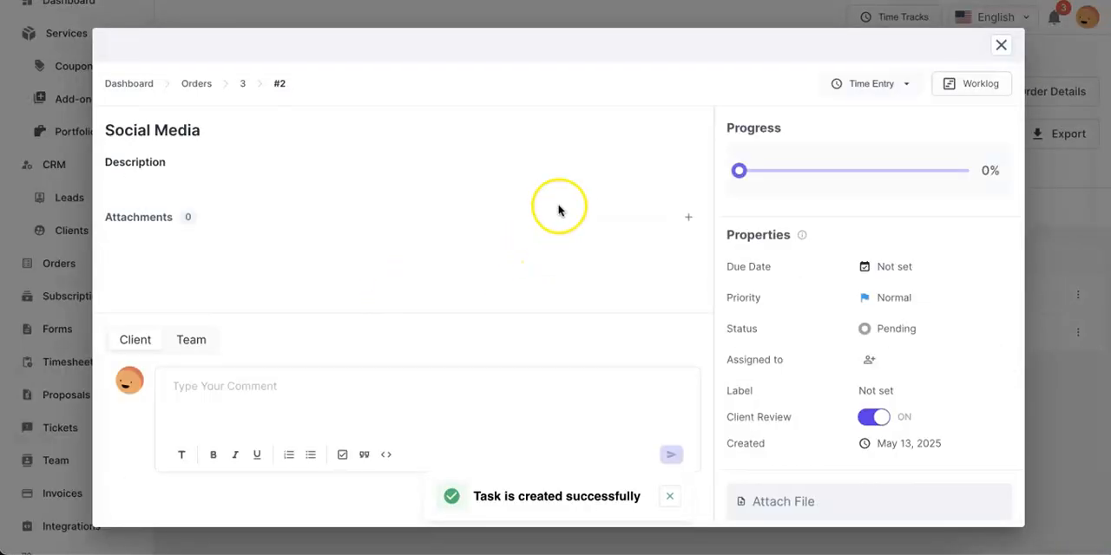
pyautogui.click(884, 83)
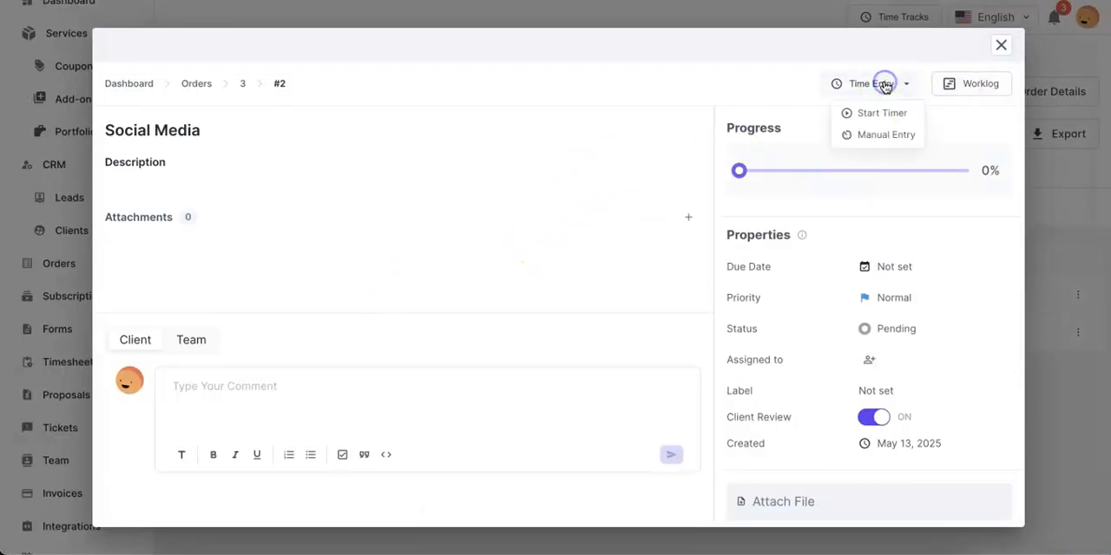
pyautogui.click(895, 135)
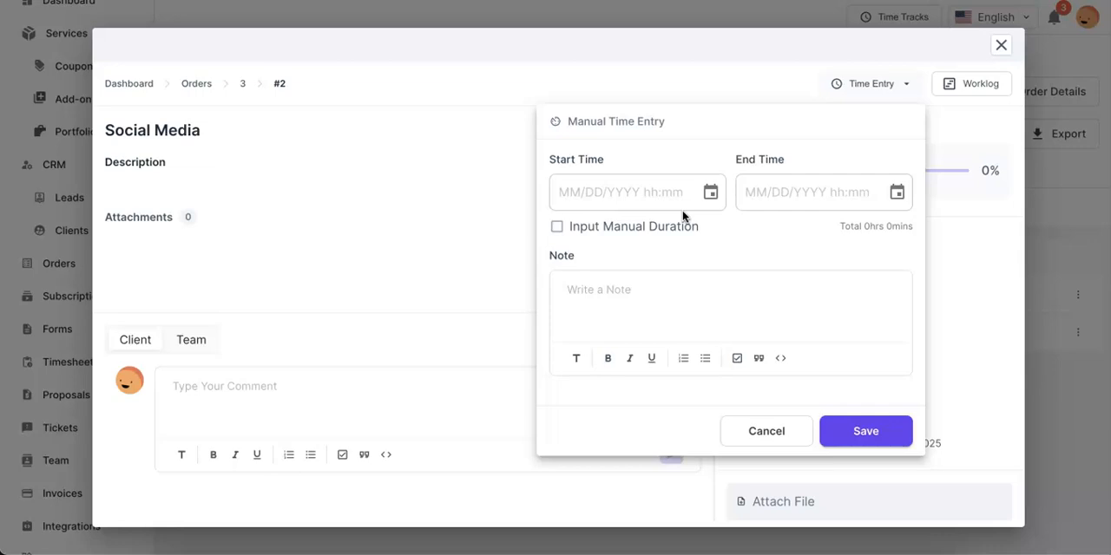
# Set the Social Media time entry's start to 05/14/2025 02:00 AM and its end to 05/15/2025 05:00 AM
pyautogui.click(647, 196)
pyautogui.click(709, 193)
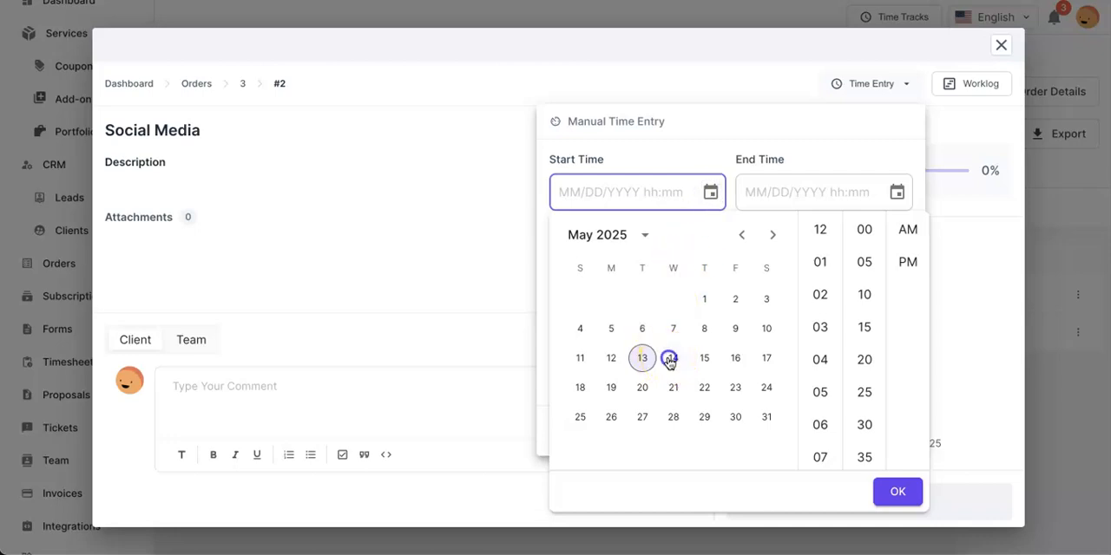
pyautogui.click(672, 358)
pyautogui.click(821, 297)
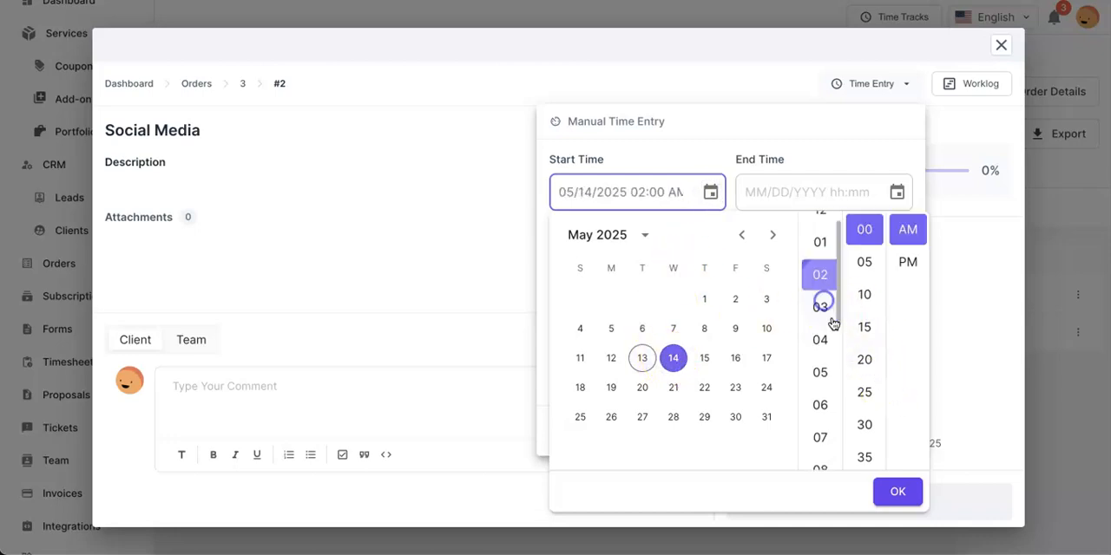
pyautogui.click(897, 488)
pyautogui.click(896, 192)
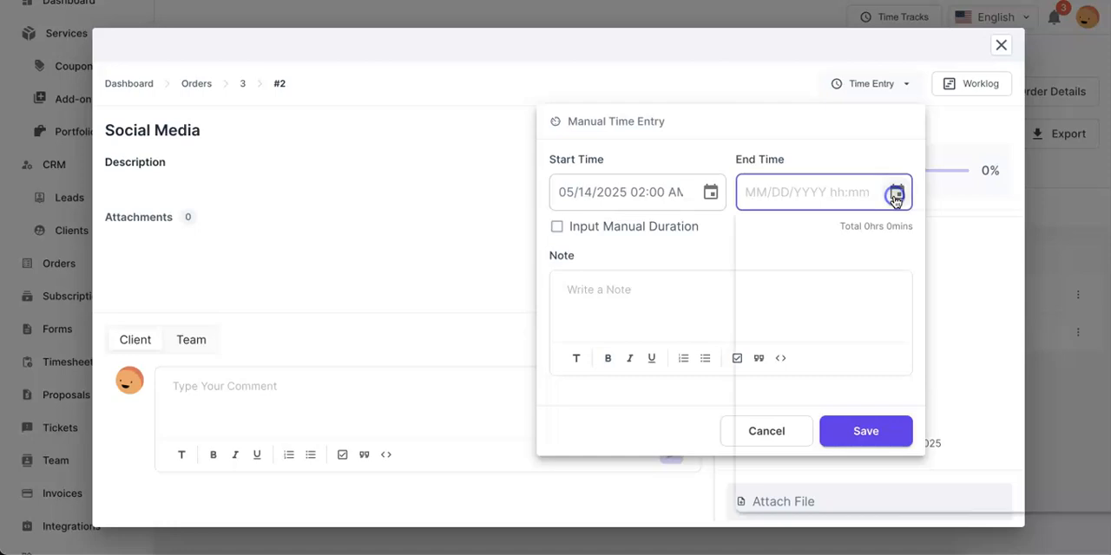
pyautogui.click(892, 357)
pyautogui.click(1015, 391)
pyautogui.click(1085, 489)
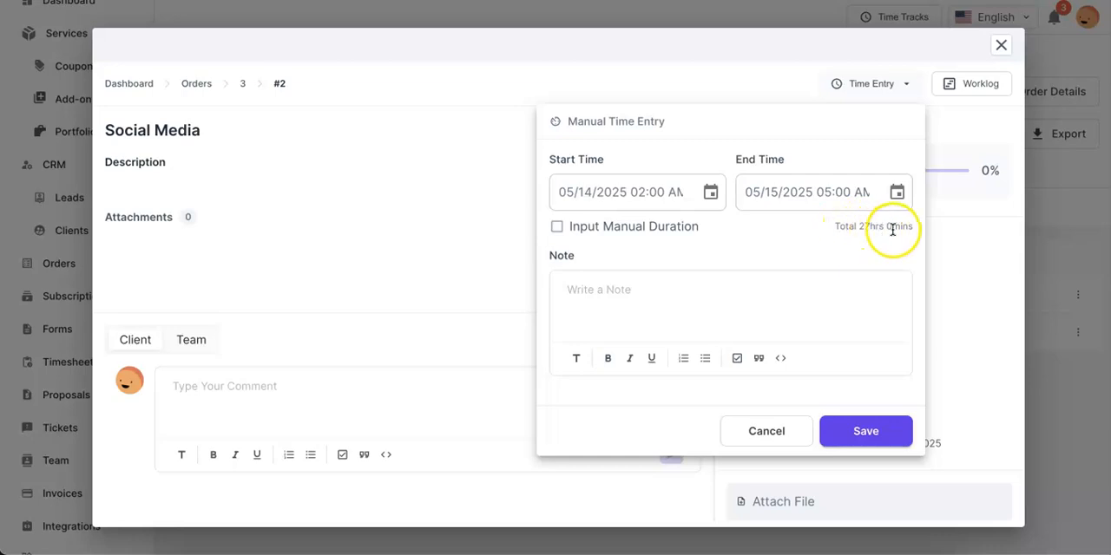
# Switch the Social Media time entry to manual duration and begin choosing its date
pyautogui.click(665, 227)
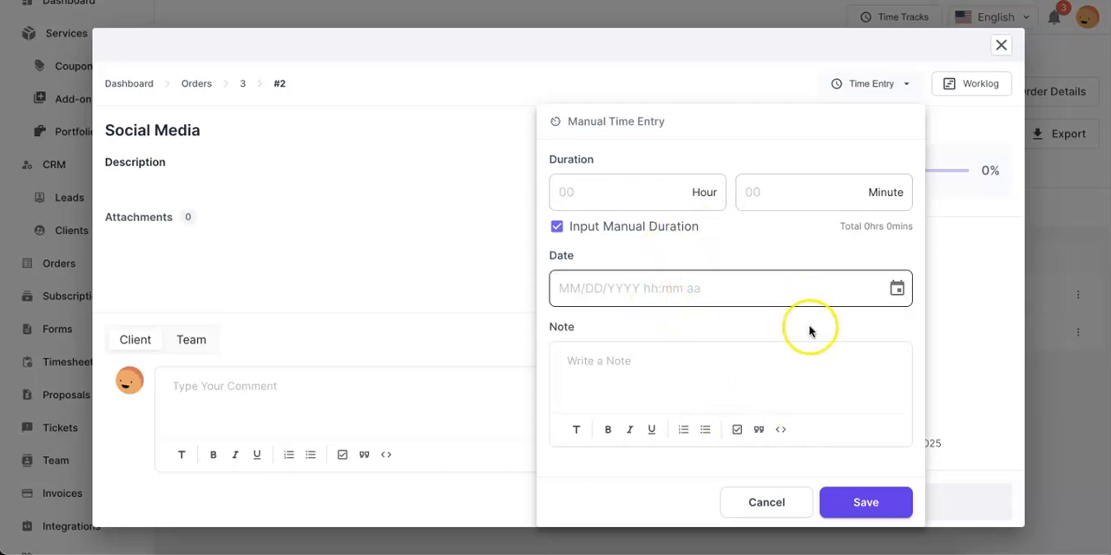
pyautogui.click(853, 278)
pyautogui.click(883, 272)
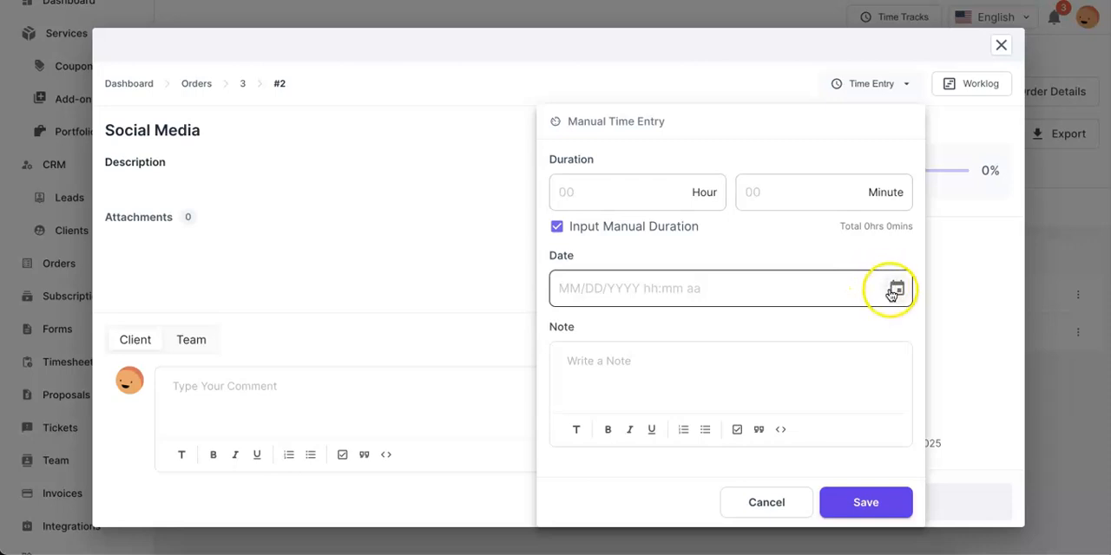